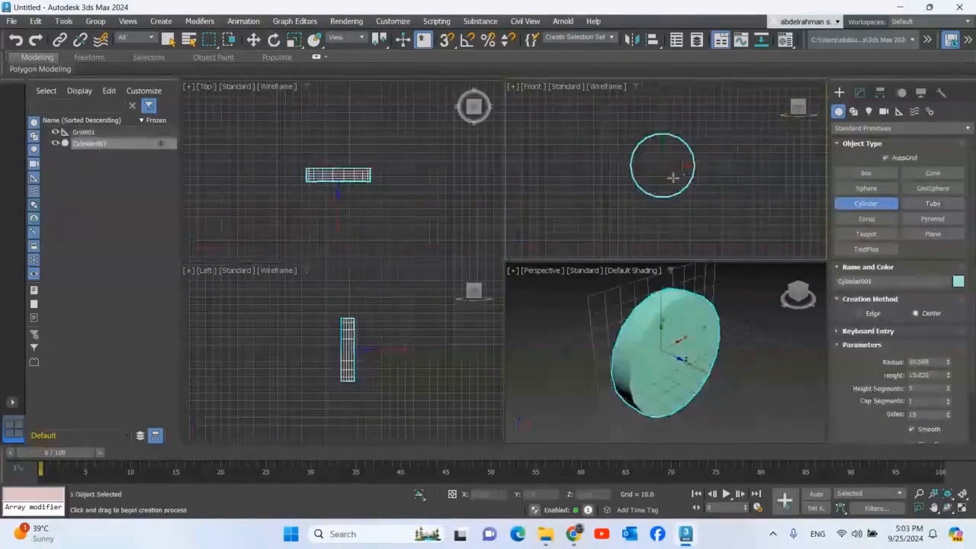
# - Finish the cylinder about 10.16 high with 7 sides and rotate it slightly about its axis in the Front viewport
pyautogui.click(673, 178)
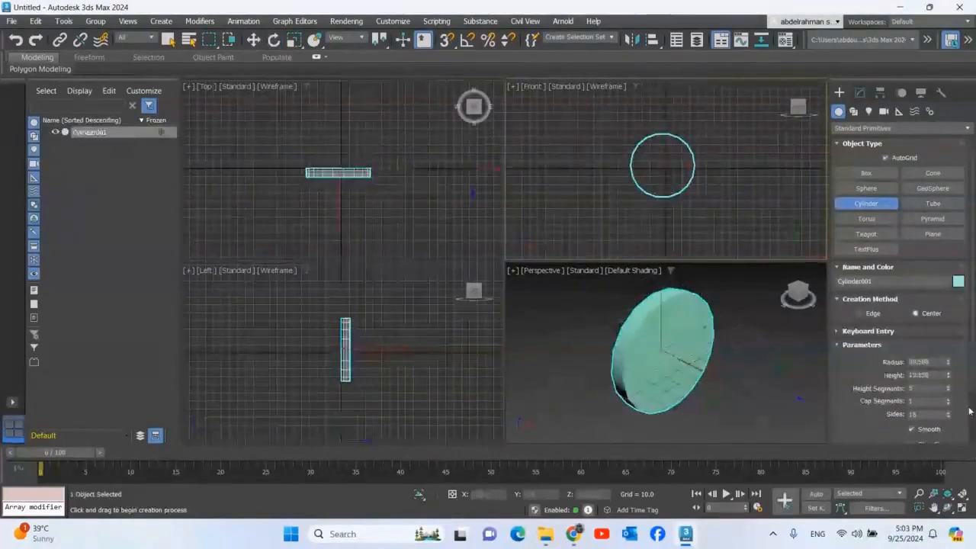
pyautogui.moveTo(949, 413); pyautogui.dragTo(952, 414)
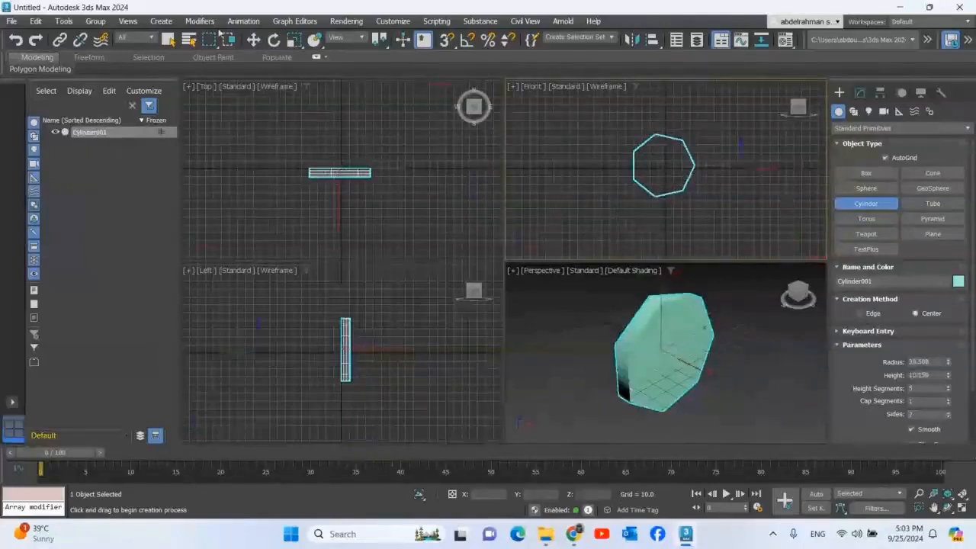
pyautogui.click(274, 40)
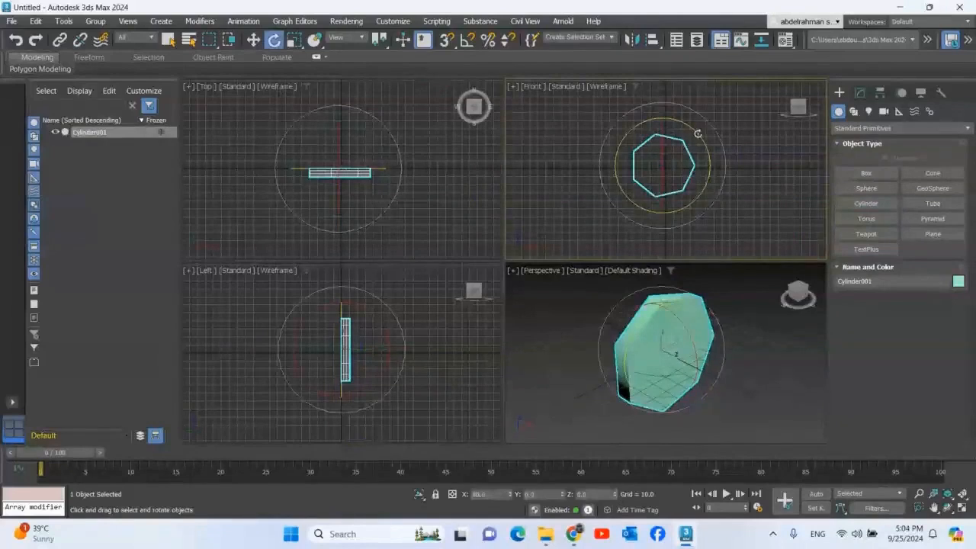
pyautogui.moveTo(698, 133)
pyautogui.mouseDown()
pyautogui.moveTo(732, 200)
pyautogui.moveTo(730, 169)
pyautogui.moveTo(678, 124)
pyautogui.moveTo(743, 214)
pyautogui.moveTo(680, 127)
pyautogui.mouseUp()
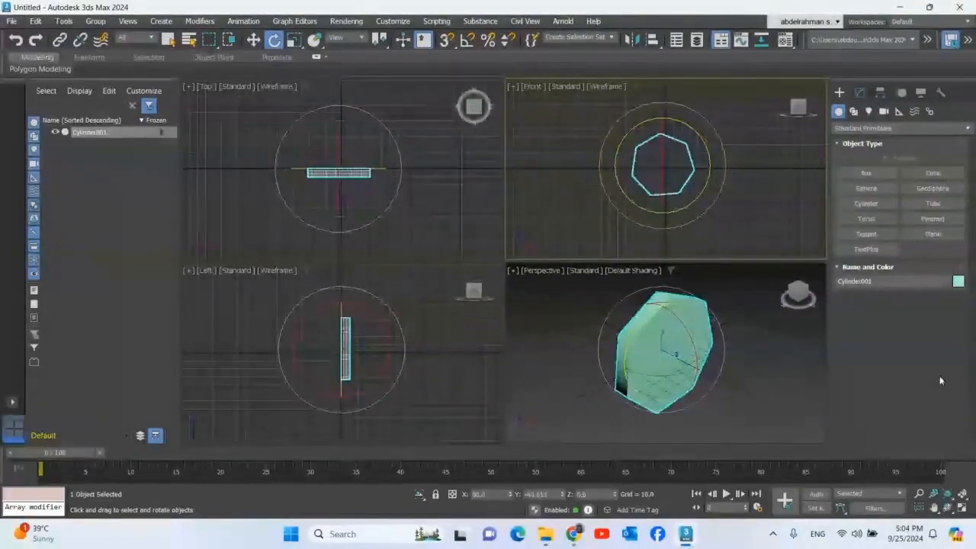
# - Turn on the Affect Pivot Only mode for the selected cylinder
pyautogui.click(881, 93)
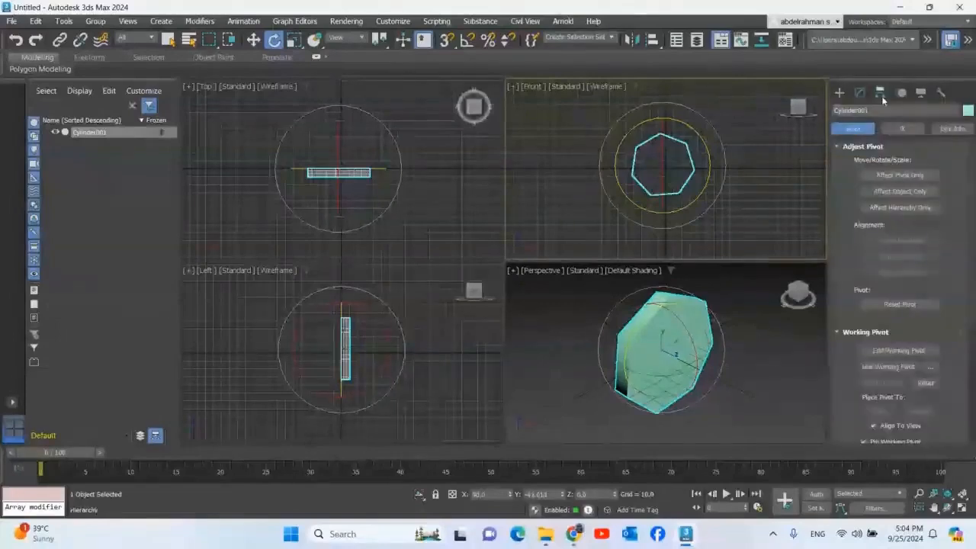
pyautogui.click(839, 93)
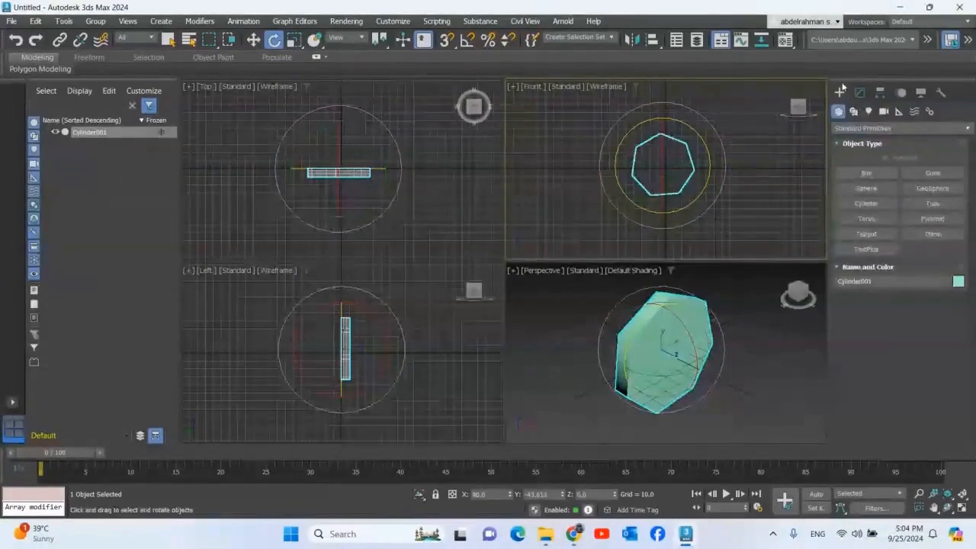
pyautogui.click(860, 93)
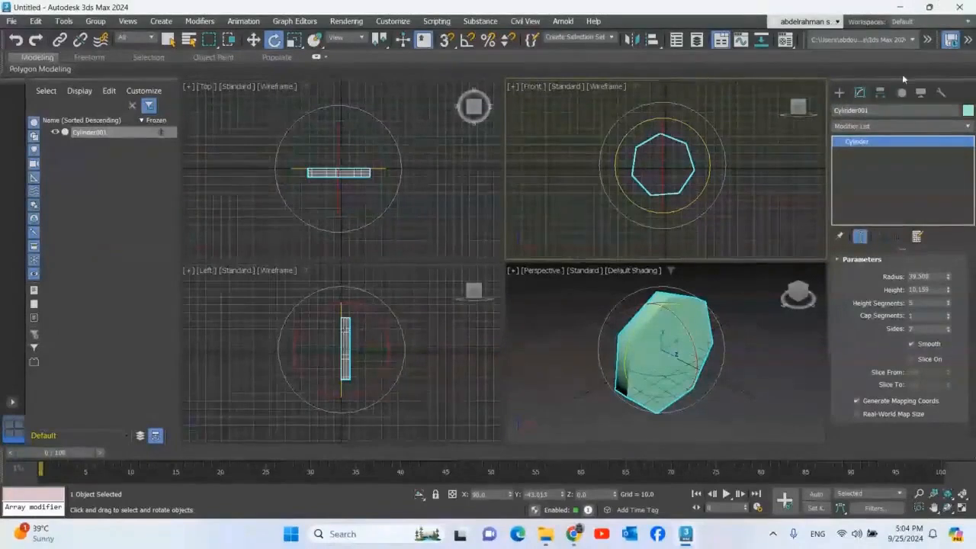
pyautogui.click(877, 92)
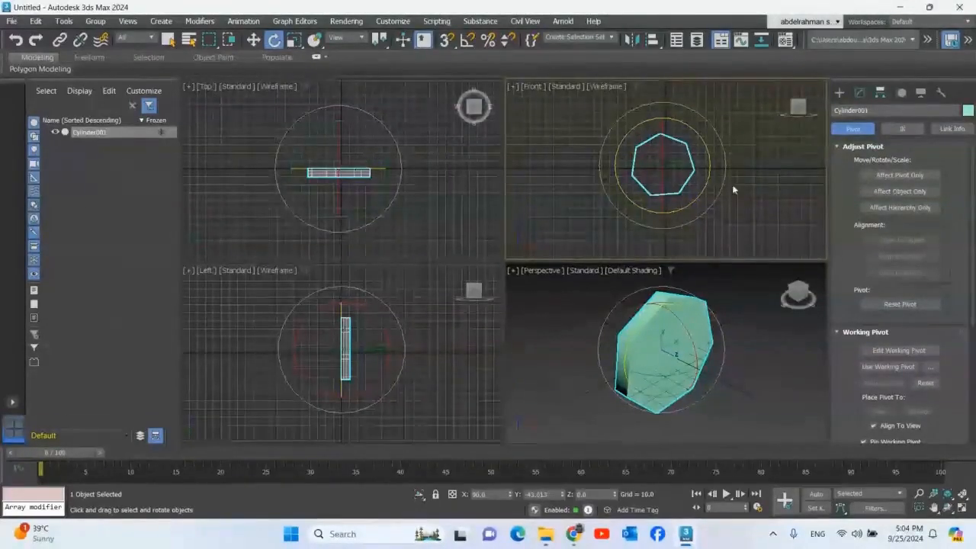
pyautogui.click(901, 176)
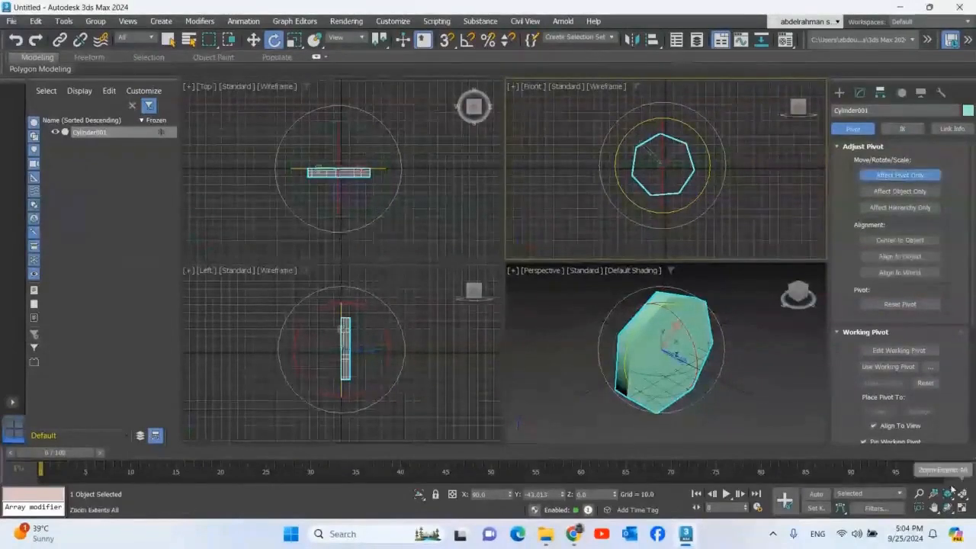
# - Display the Perspective viewport in Wireframe Override so the cylinder's pivot can be inspected up close in all viewports
pyautogui.click(638, 272)
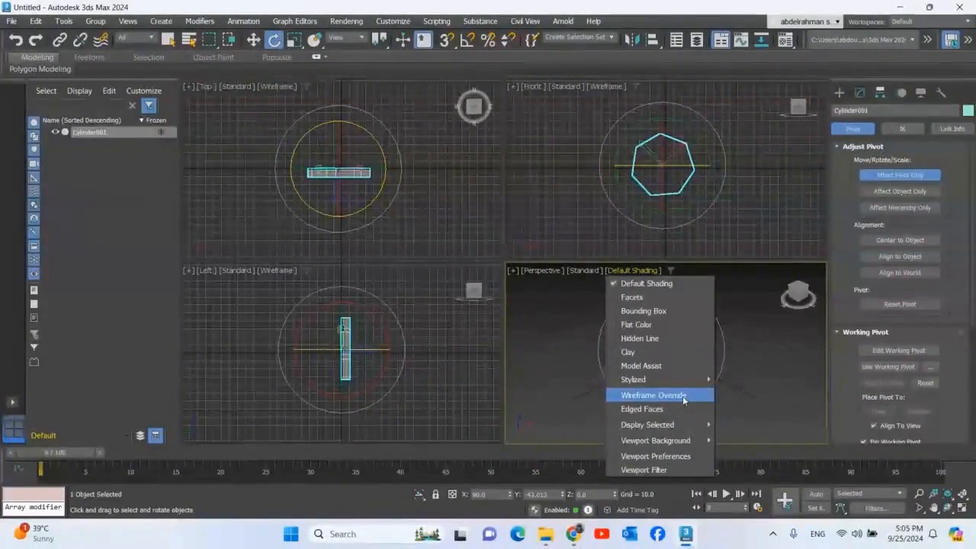
pyautogui.click(684, 395)
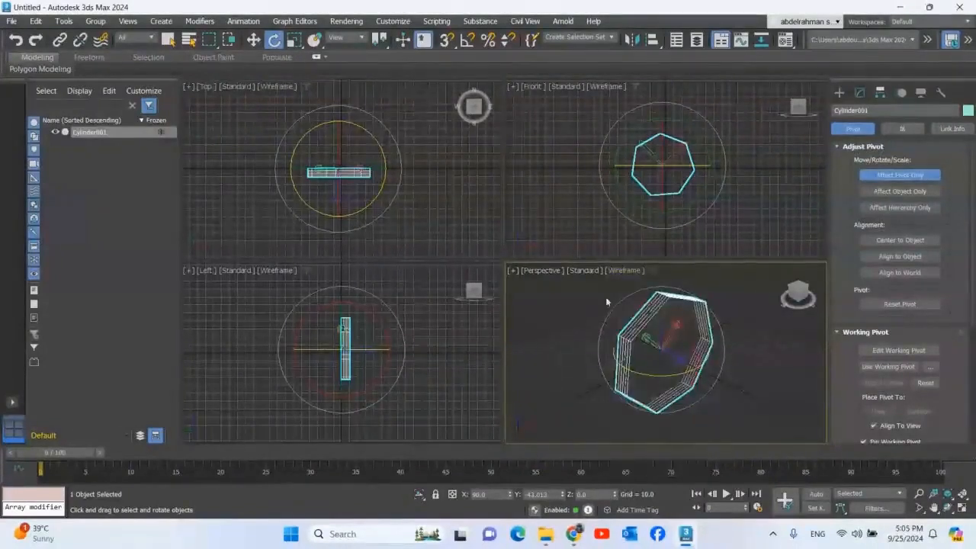
pyautogui.moveTo(963, 494); pyautogui.dragTo(963, 484)
pyautogui.press('w')
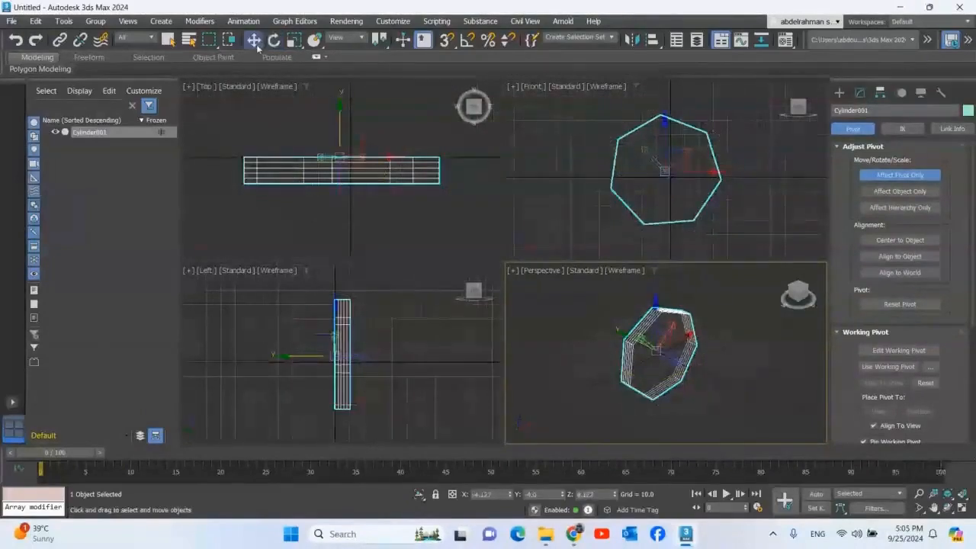
pyautogui.click(933, 494)
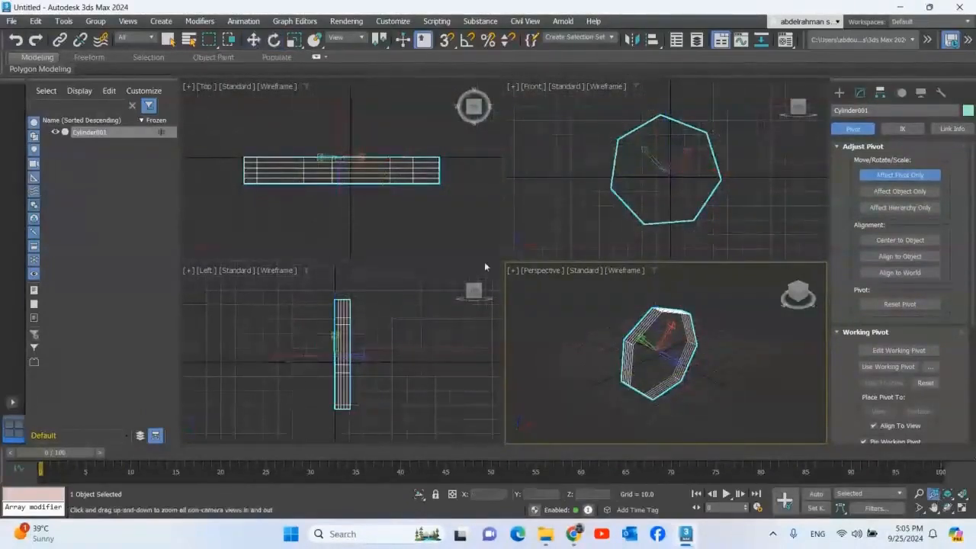
pyautogui.moveTo(528, 290); pyautogui.dragTo(556, 273)
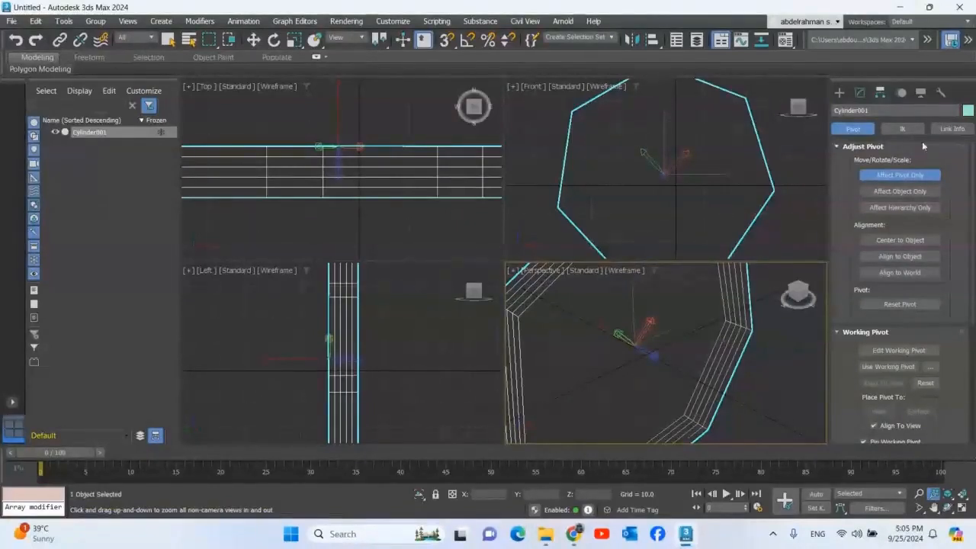
# - Center the cylinder's pivot to the object using pivot-only adjustment
pyautogui.click(898, 171)
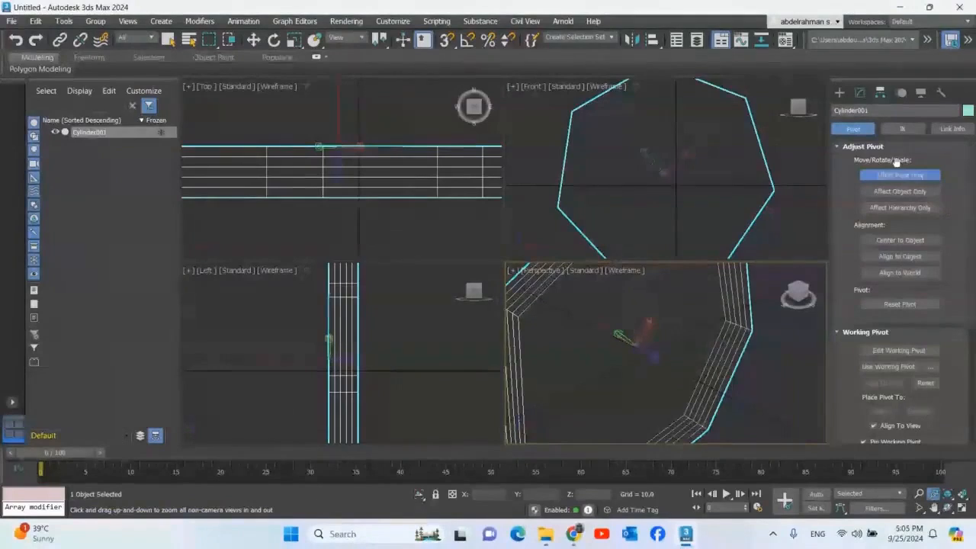
pyautogui.click(884, 177)
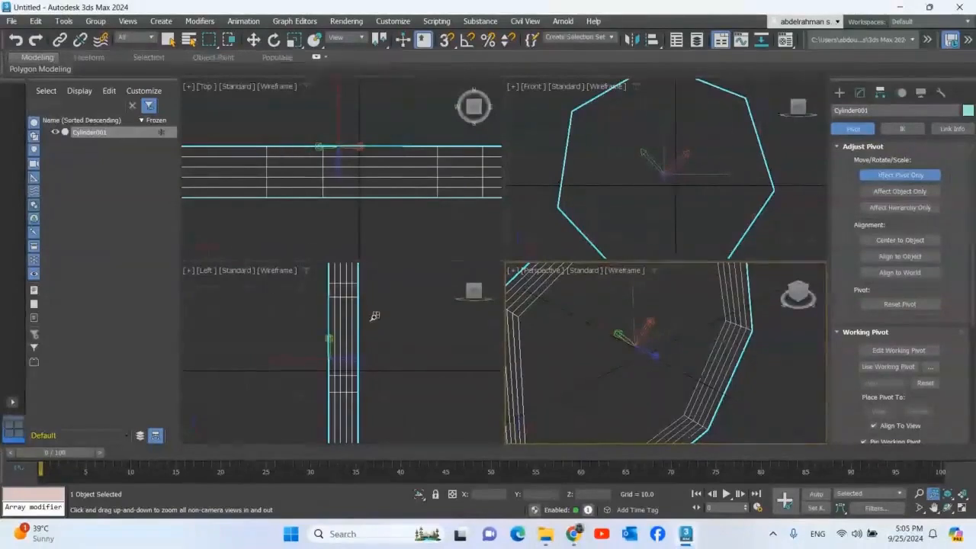
pyautogui.click(877, 241)
pyautogui.moveTo(332, 347); pyautogui.dragTo(374, 269)
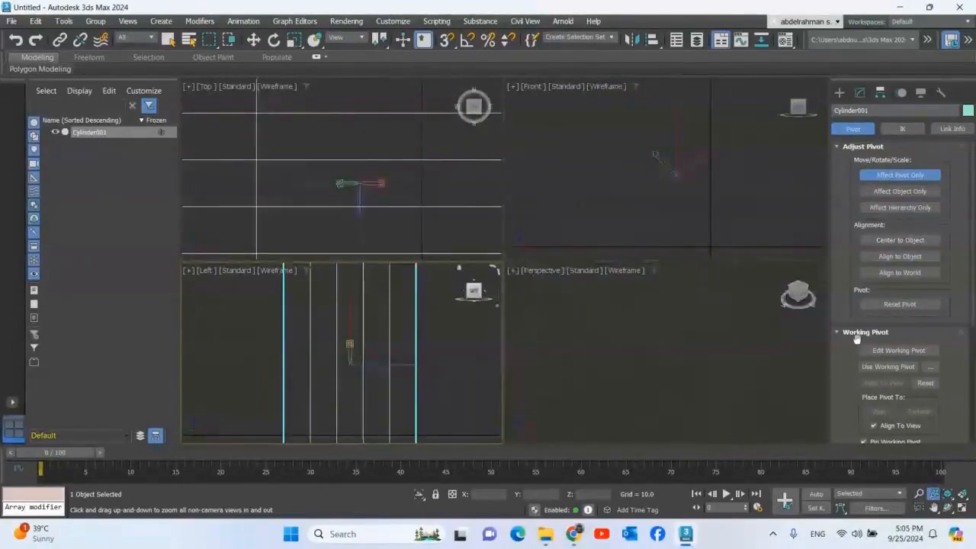
# - Reset the cylinder's pivot, center it on the object again, and leave the pivot settings
pyautogui.moveTo(240, 388); pyautogui.dragTo(337, 417)
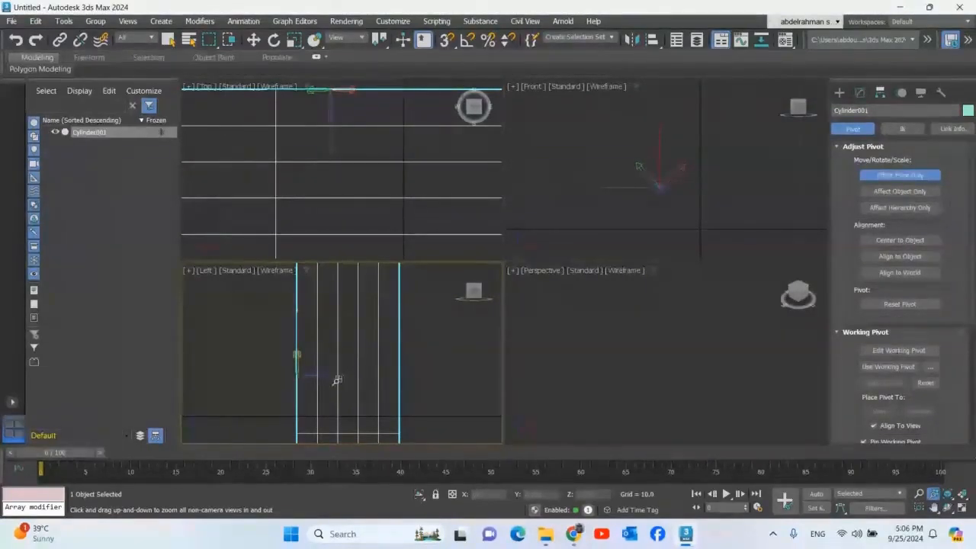
pyautogui.click(905, 303)
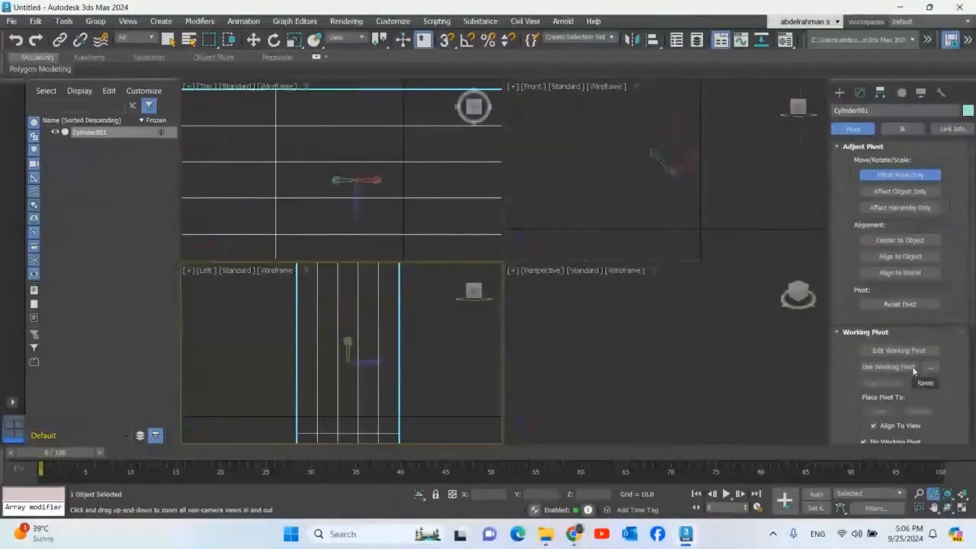
pyautogui.click(837, 92)
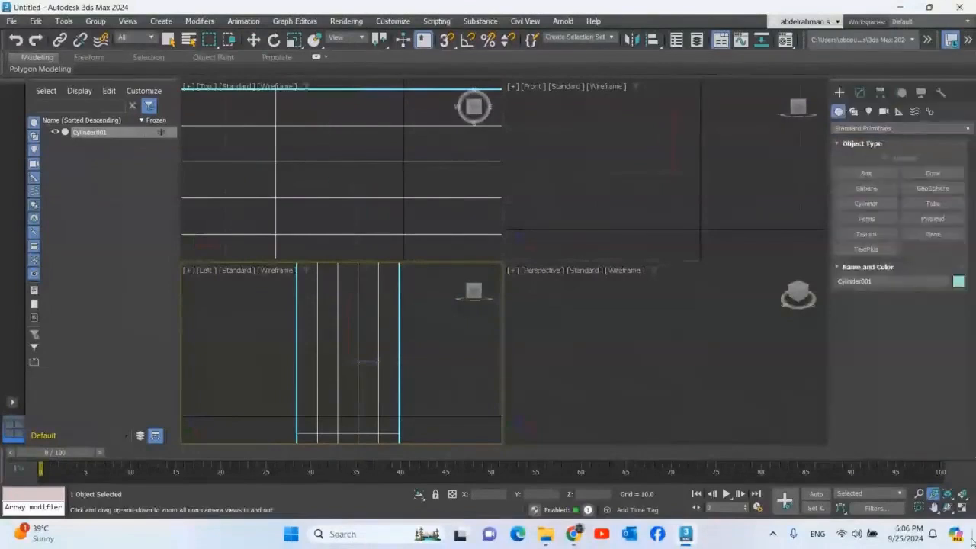
# - Rotate the cylinder slightly about its centered pivot in the Front viewport, and undo a trial tilt made in the Perspective viewport
pyautogui.moveTo(962, 495); pyautogui.dragTo(963, 481)
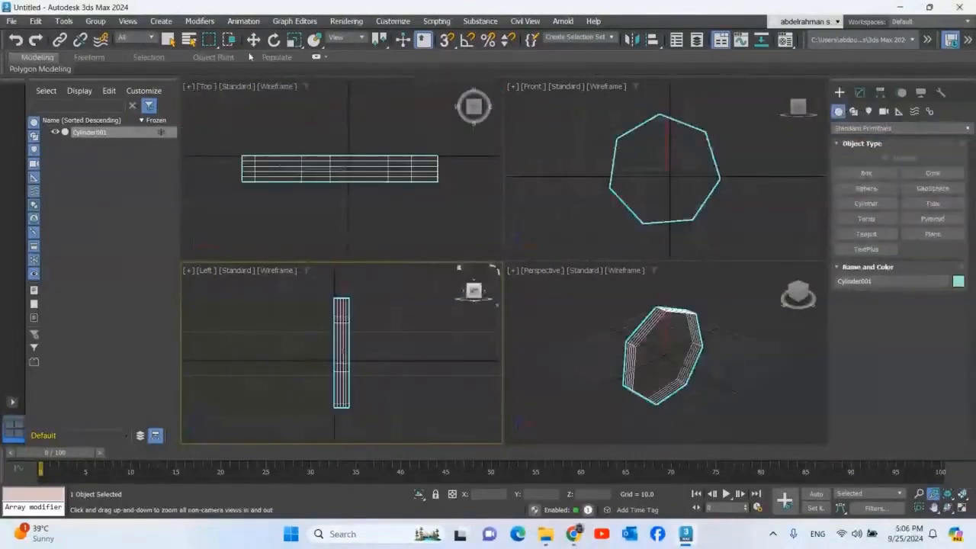
pyautogui.press('w')
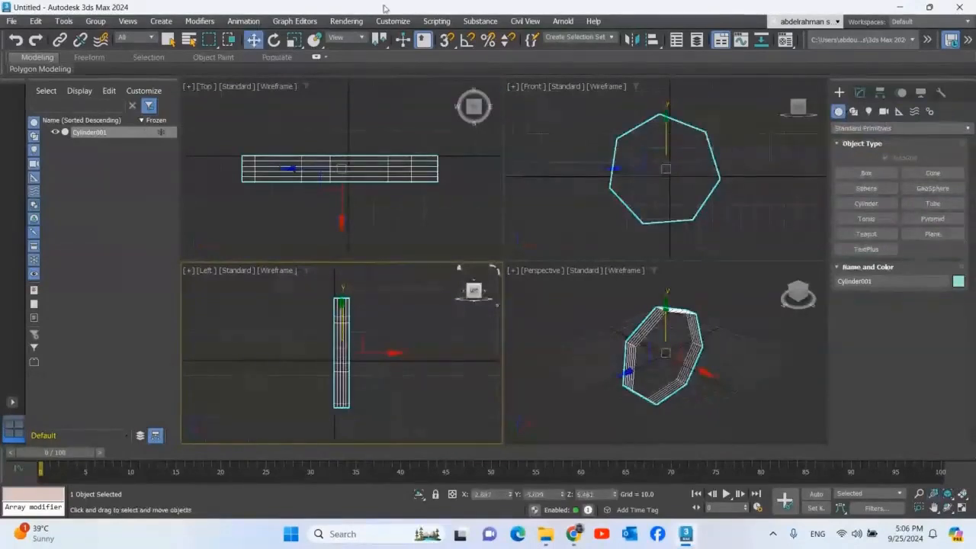
pyautogui.press('e')
pyautogui.rightClick(622, 127)
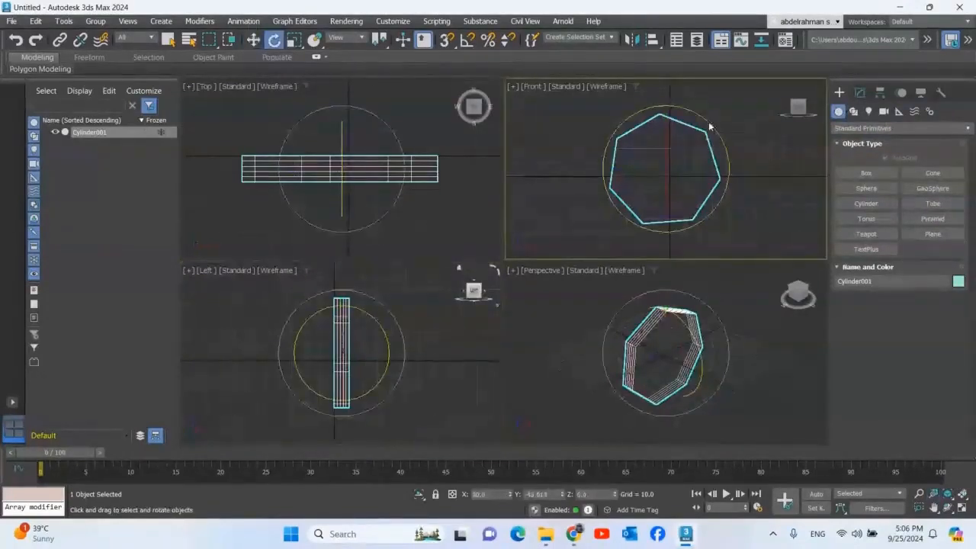
pyautogui.moveTo(710, 125)
pyautogui.mouseDown()
pyautogui.moveTo(746, 171)
pyautogui.moveTo(721, 114)
pyautogui.mouseUp()
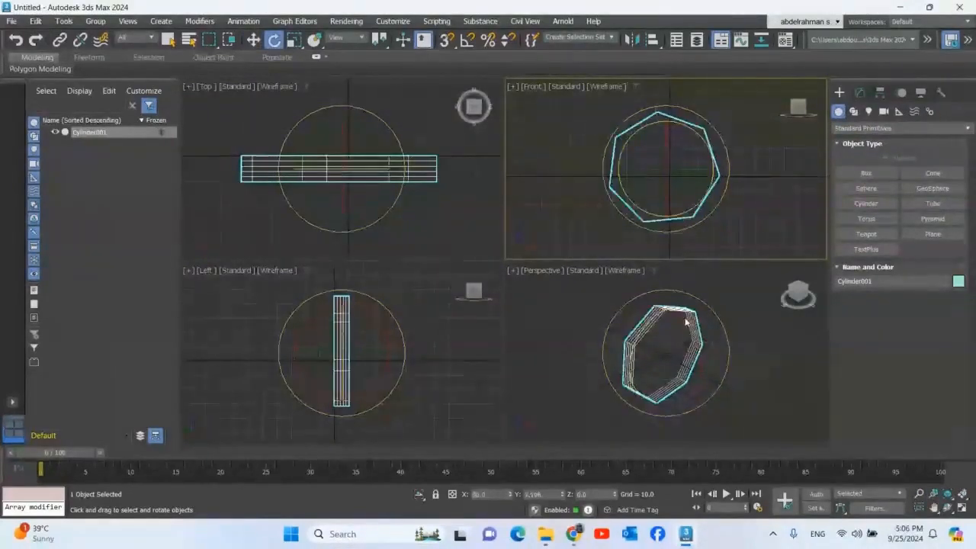
pyautogui.moveTo(685, 324); pyautogui.dragTo(436, 4)
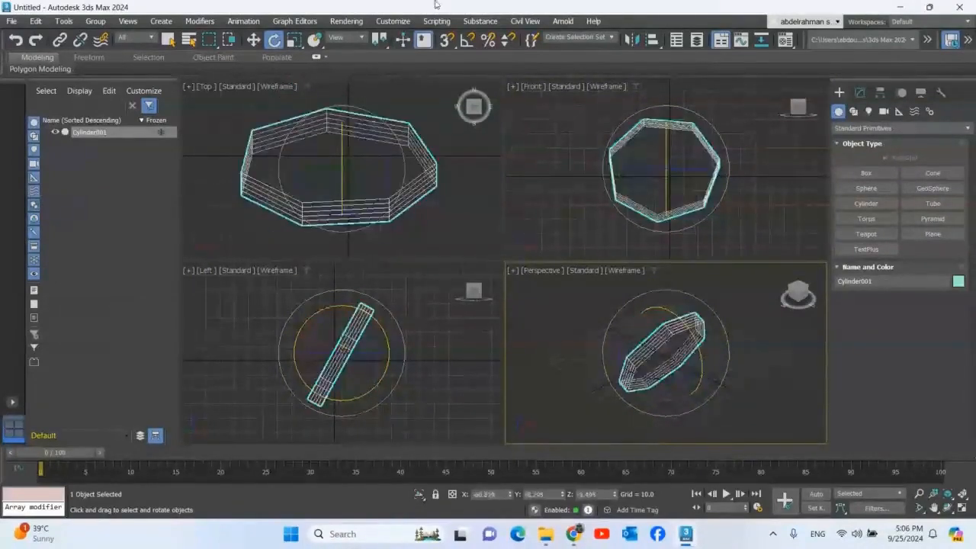
pyautogui.hotkey('ctrl', 'z')
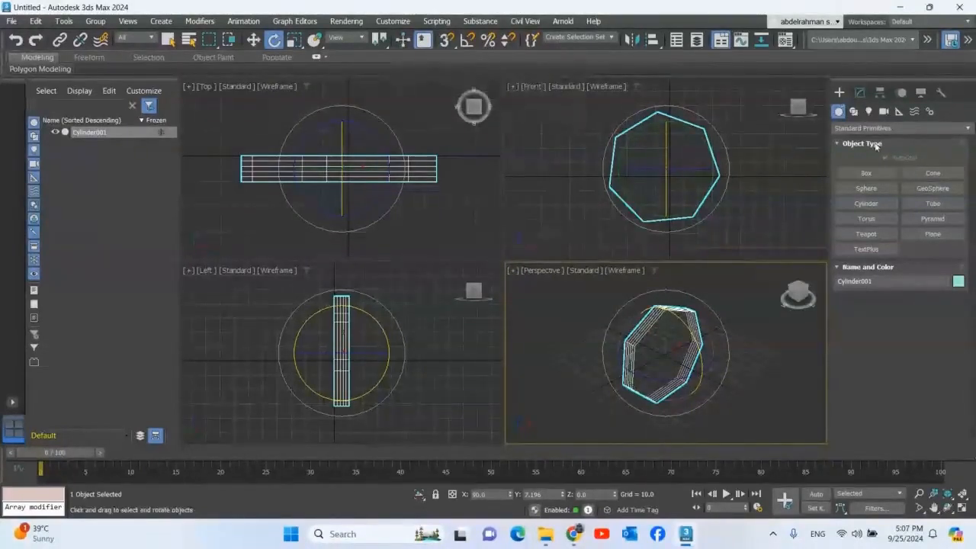
# - Place a Generic Palm from the AEC Extended foliage objects beside the cylinder in the Top viewport
pyautogui.click(900, 128)
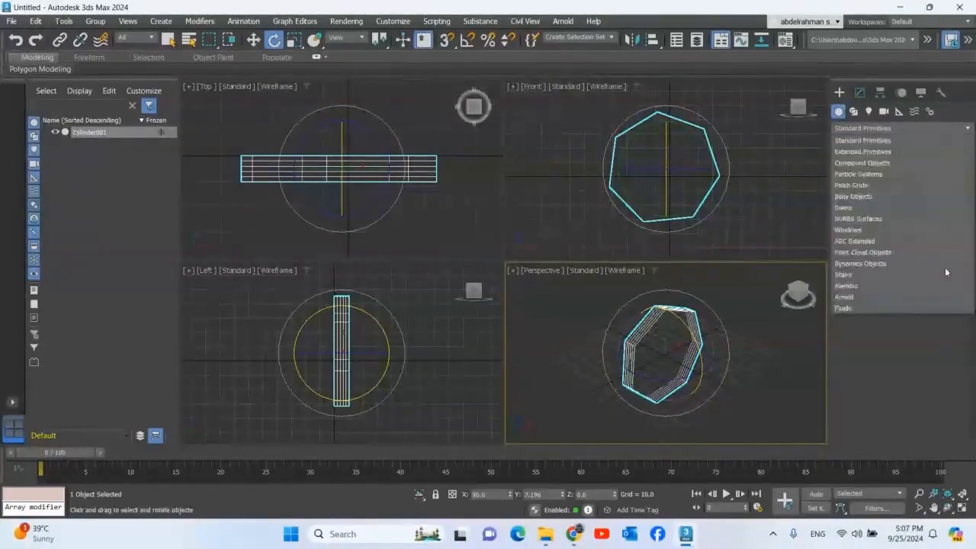
pyautogui.click(878, 241)
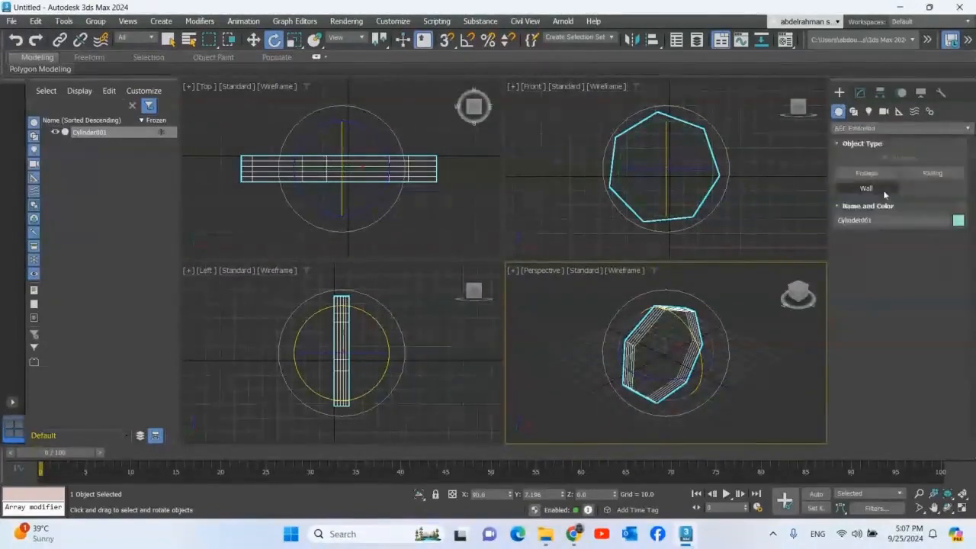
pyautogui.click(869, 173)
pyautogui.click(882, 340)
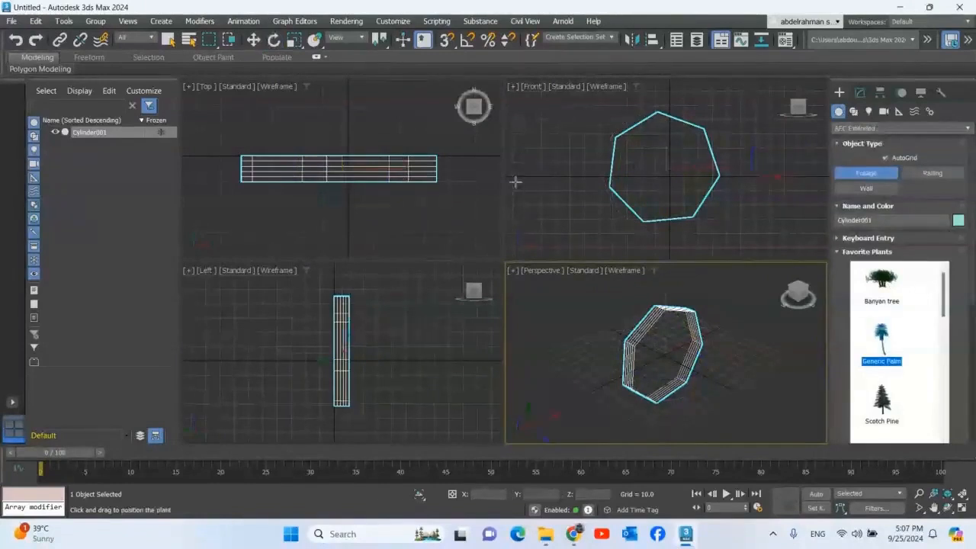
pyautogui.click(379, 207)
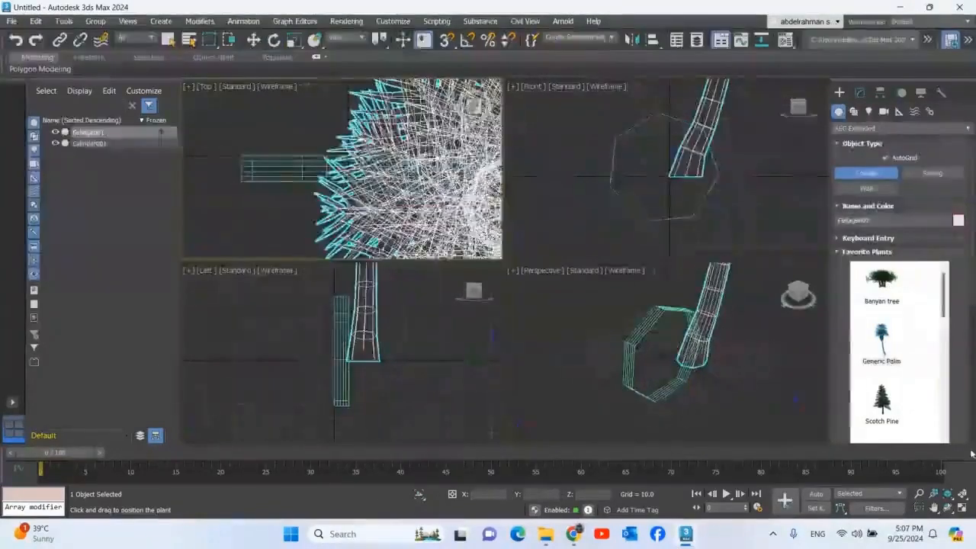
pyautogui.hotkey('ctrl', 'shift', 'z')
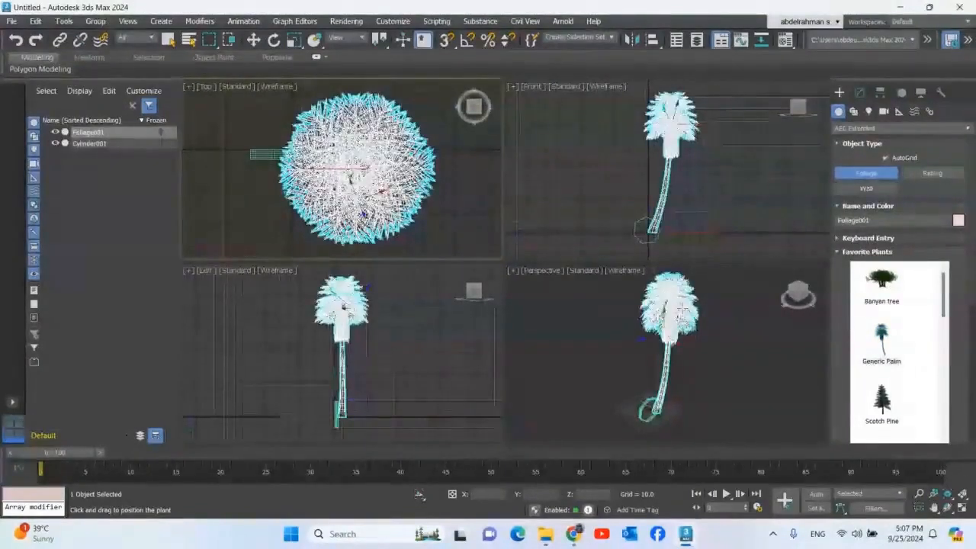
# - Move the palm away from the cylinder along the X axis to about X 181 and delete the cylinder
pyautogui.click(860, 92)
pyautogui.press('e')
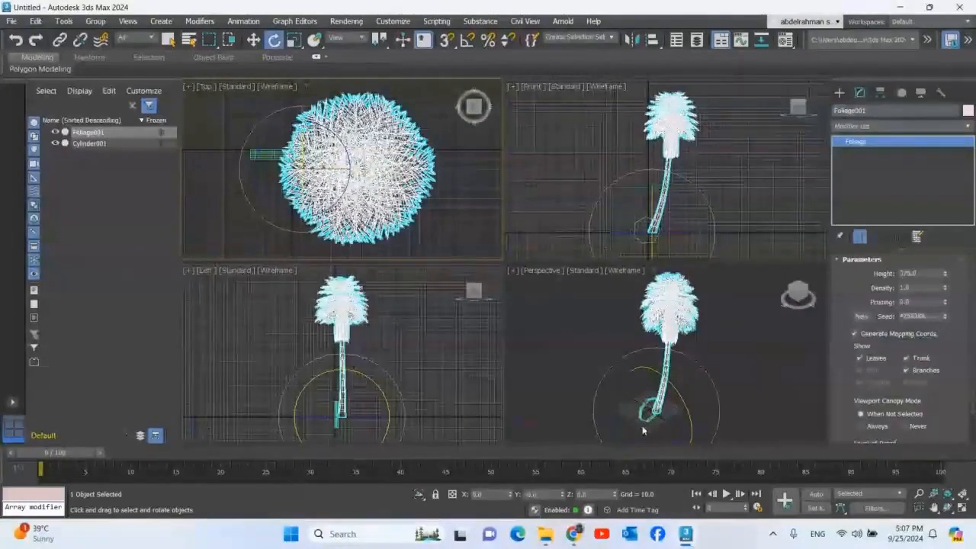
pyautogui.press('w')
pyautogui.rightClick(707, 403)
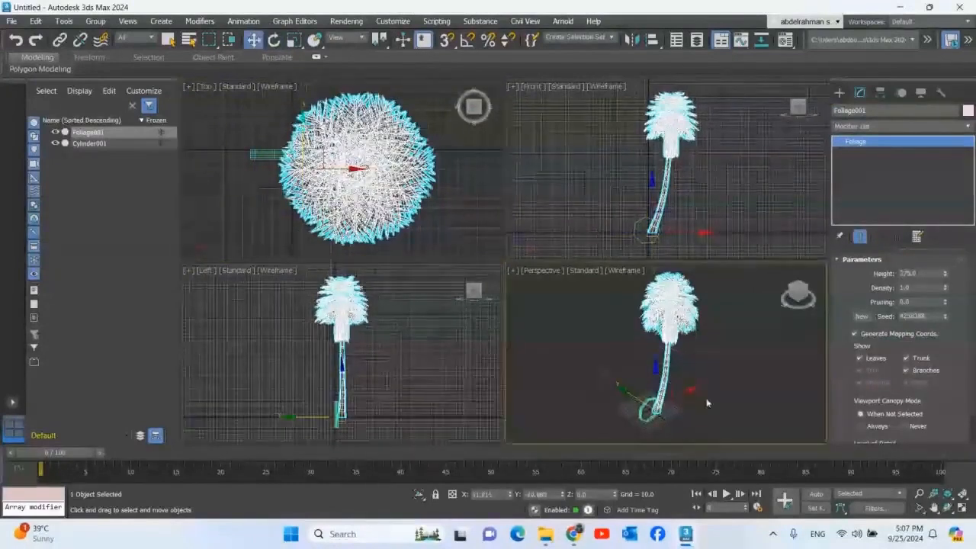
pyautogui.moveTo(707, 403); pyautogui.dragTo(677, 448)
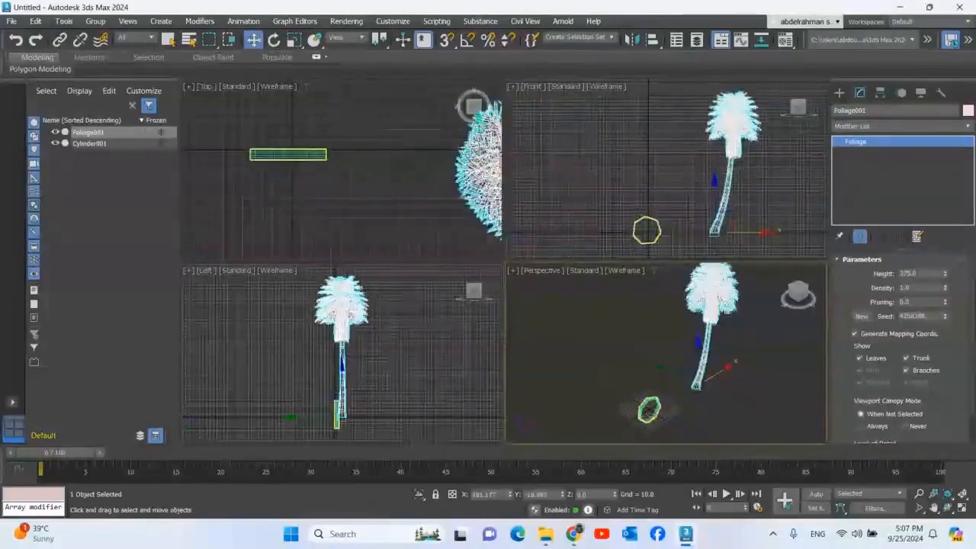
pyautogui.click(648, 412)
pyautogui.press('Delete')
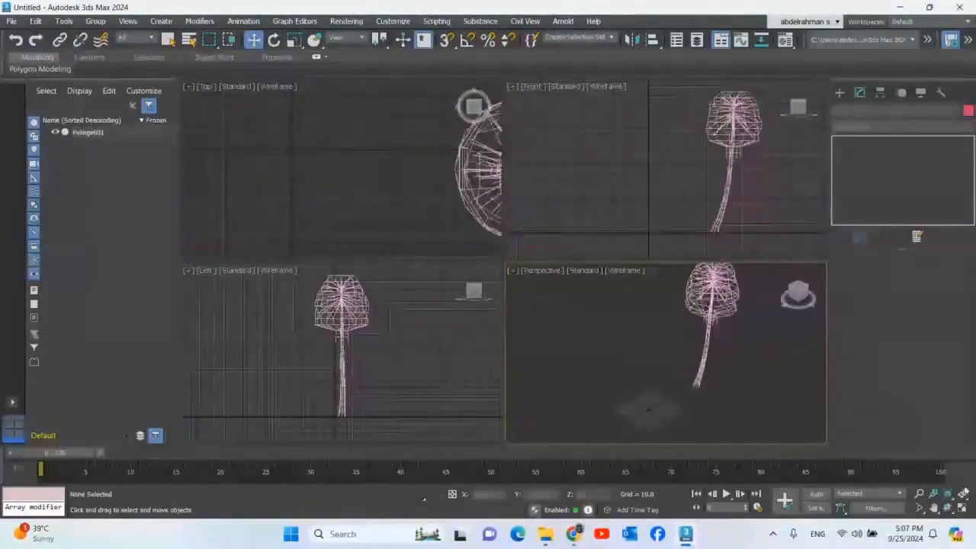
# - Frame and select the palm for rotation, and switch Affect Pivot Only on and off to check the pivot at its base
pyautogui.click(963, 492)
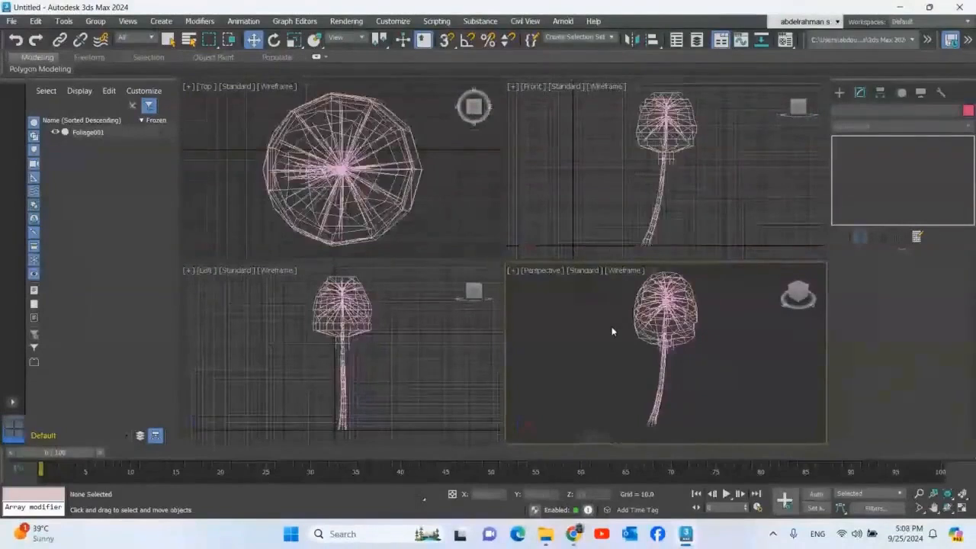
pyautogui.click(673, 321)
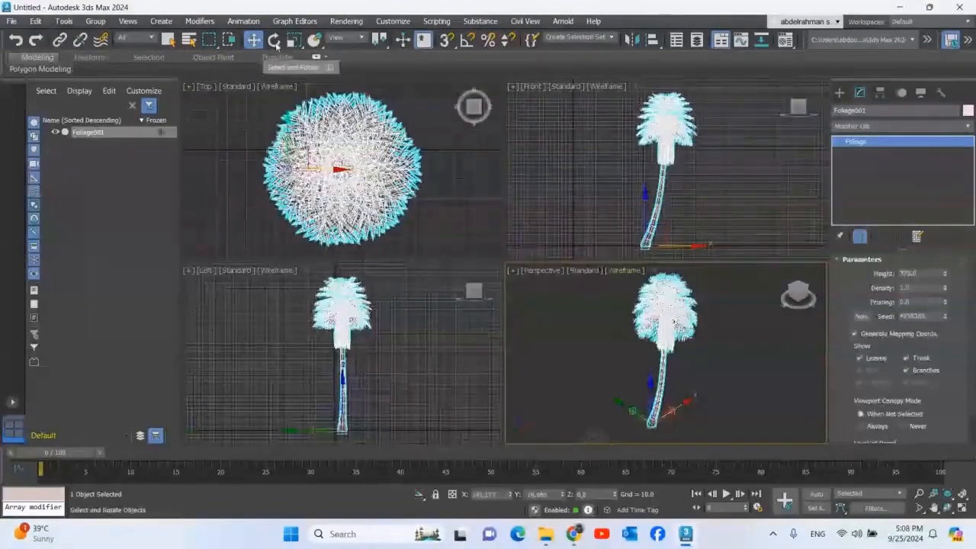
pyautogui.click(274, 40)
pyautogui.rightClick(692, 200)
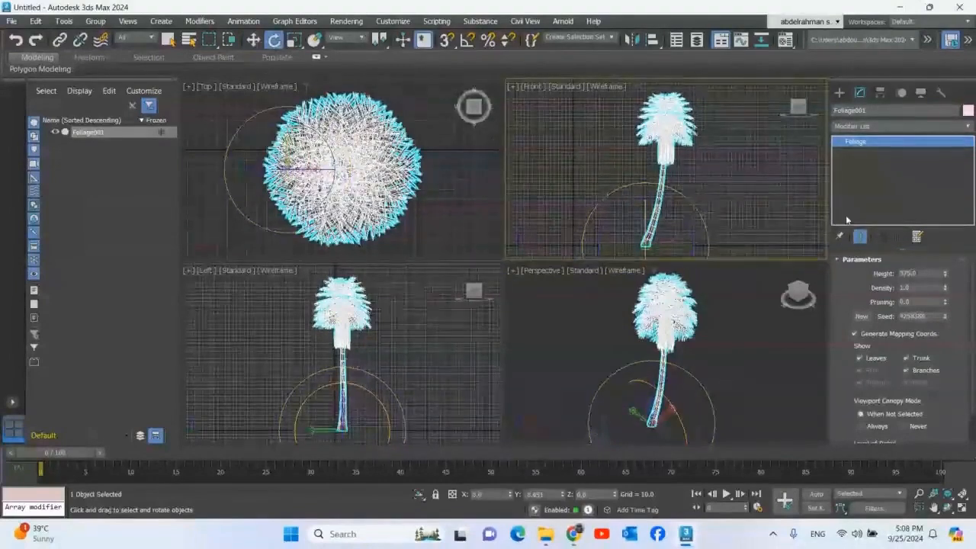
pyautogui.click(879, 92)
pyautogui.click(900, 174)
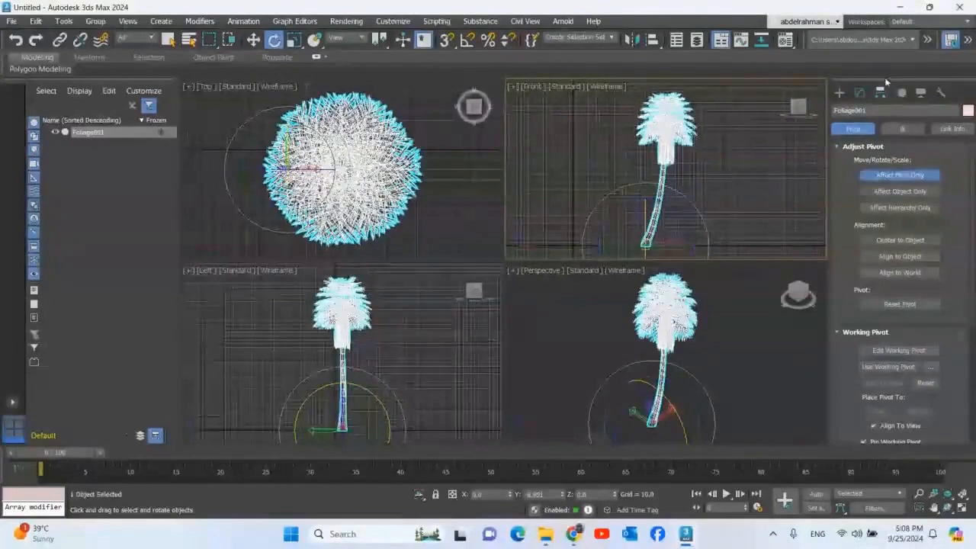
pyautogui.click(893, 175)
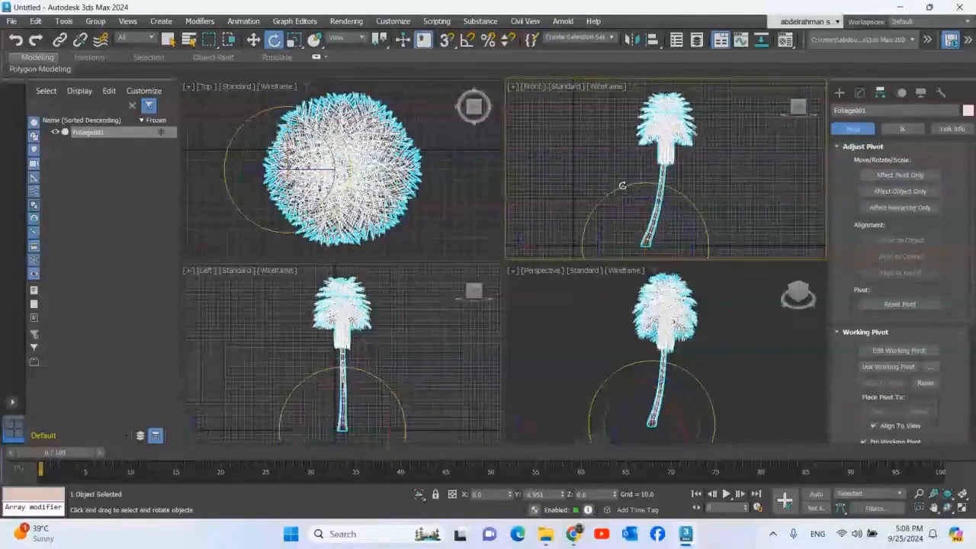
# - Rotate the palm back and forth about its base pivot in the Front viewport, and preview it with a quick render
pyautogui.moveTo(620, 183); pyautogui.dragTo(602, 145)
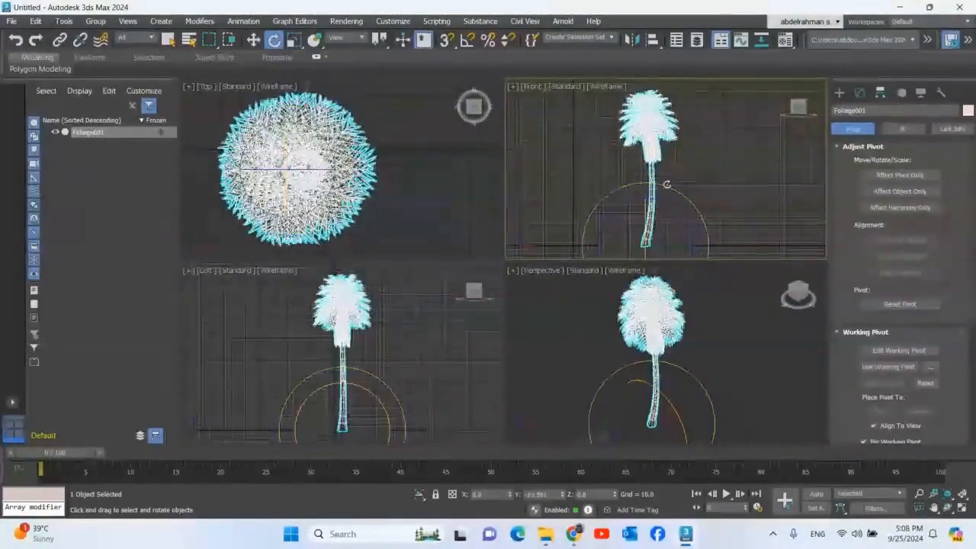
pyautogui.moveTo(666, 185); pyautogui.dragTo(781, 343)
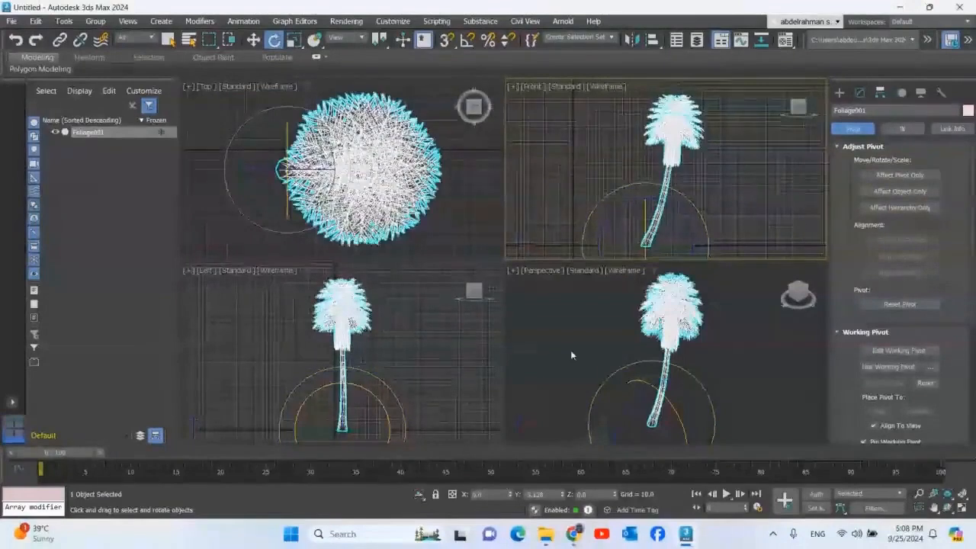
pyautogui.hotkey('shift', 'q')
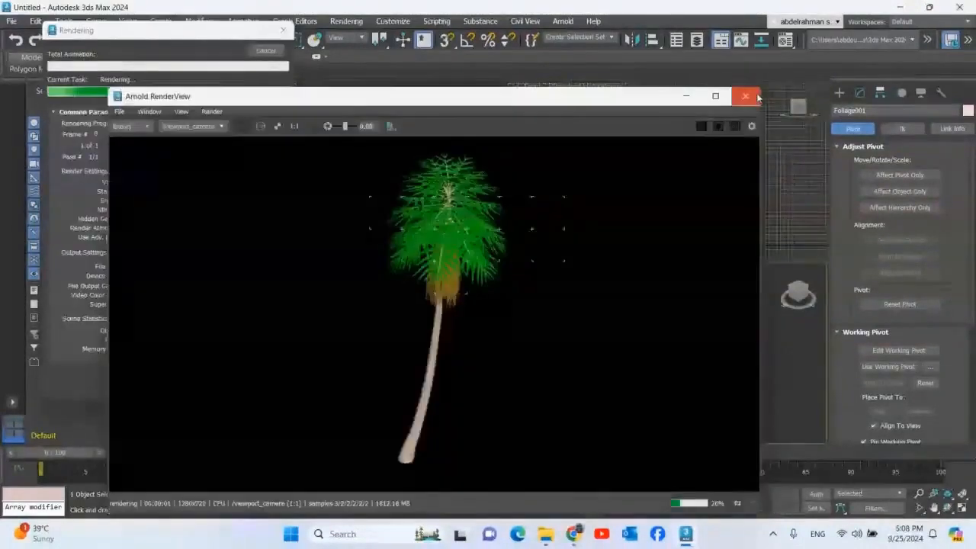
pyautogui.click(755, 97)
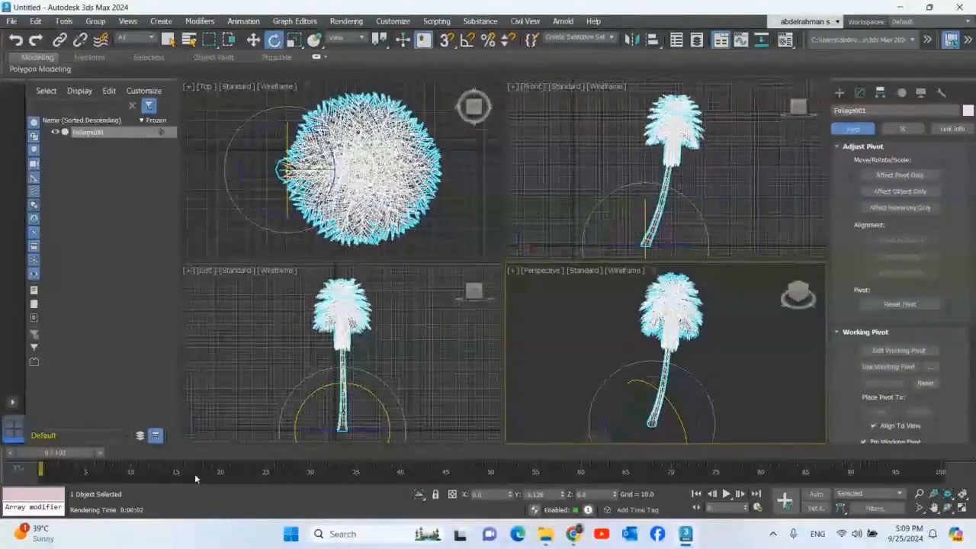
# - Enable Auto Key and tilt the palm to the right about its base at frame 10 in the Front viewport
pyautogui.click(816, 494)
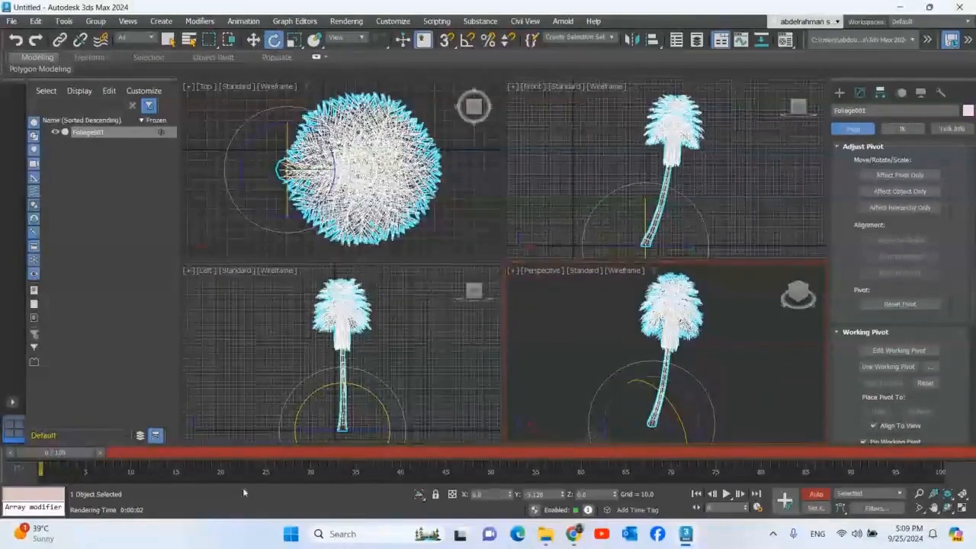
pyautogui.press('q')
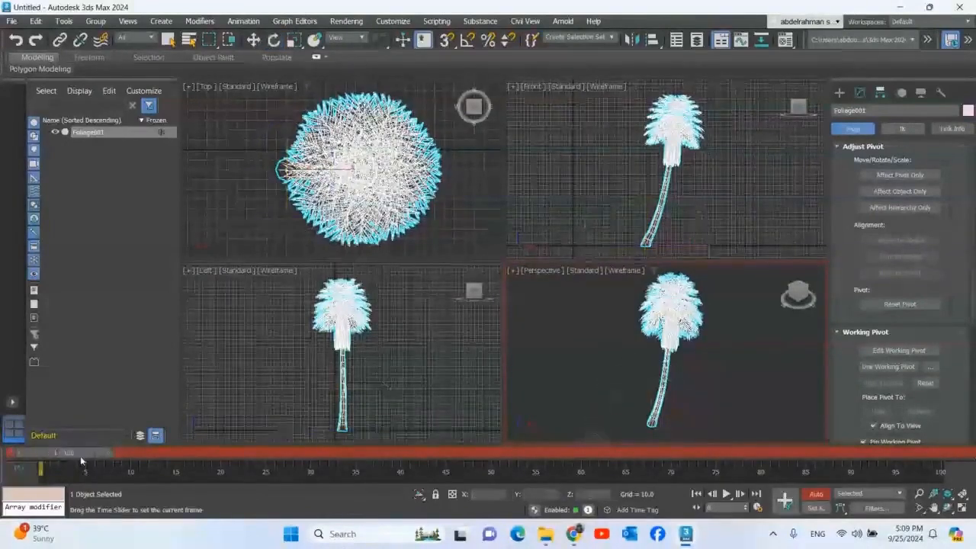
pyautogui.moveTo(80, 456); pyautogui.dragTo(158, 456)
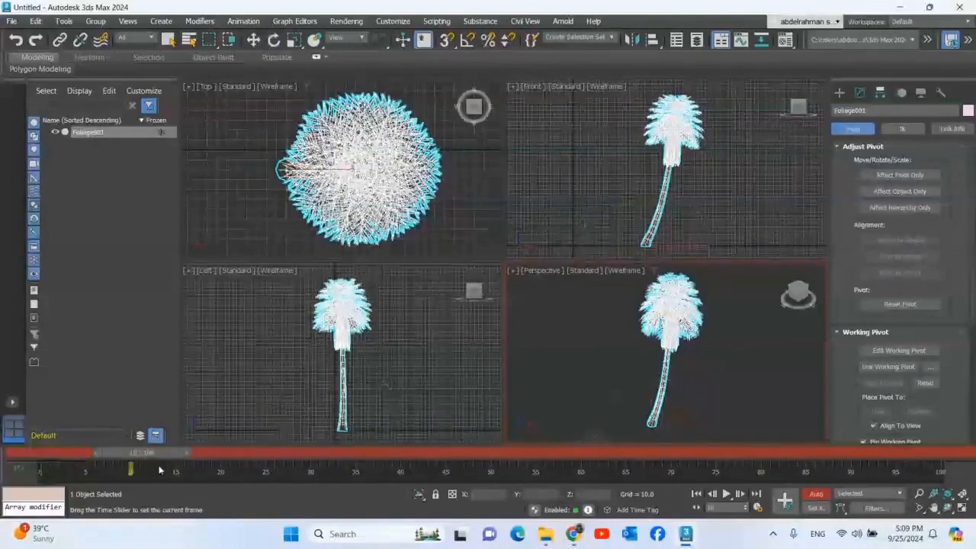
pyautogui.press('e')
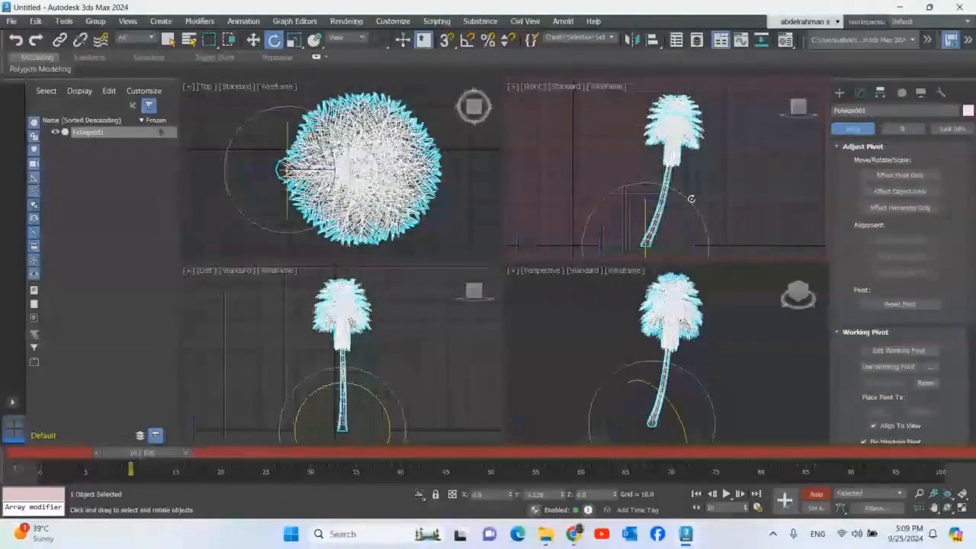
pyautogui.moveTo(691, 199); pyautogui.dragTo(709, 208)
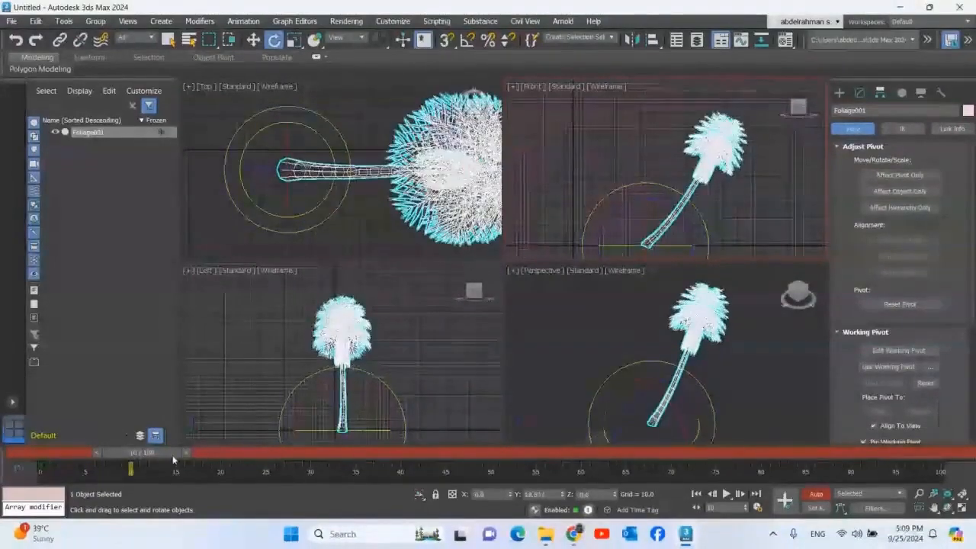
# - Key the palm swung over to the left about its base at frame 20
pyautogui.moveTo(141, 453); pyautogui.dragTo(249, 456)
pyautogui.press('e')
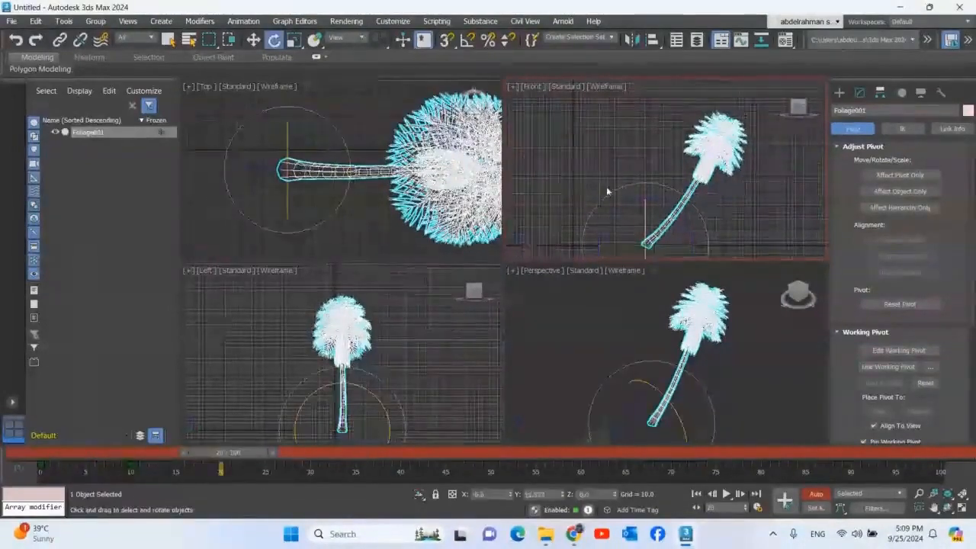
pyautogui.moveTo(593, 199); pyautogui.dragTo(536, 216)
# - Key the palm tilted far to the right at frame 30, redoing the rotation after undoing a first try
pyautogui.moveTo(251, 464); pyautogui.dragTo(325, 473)
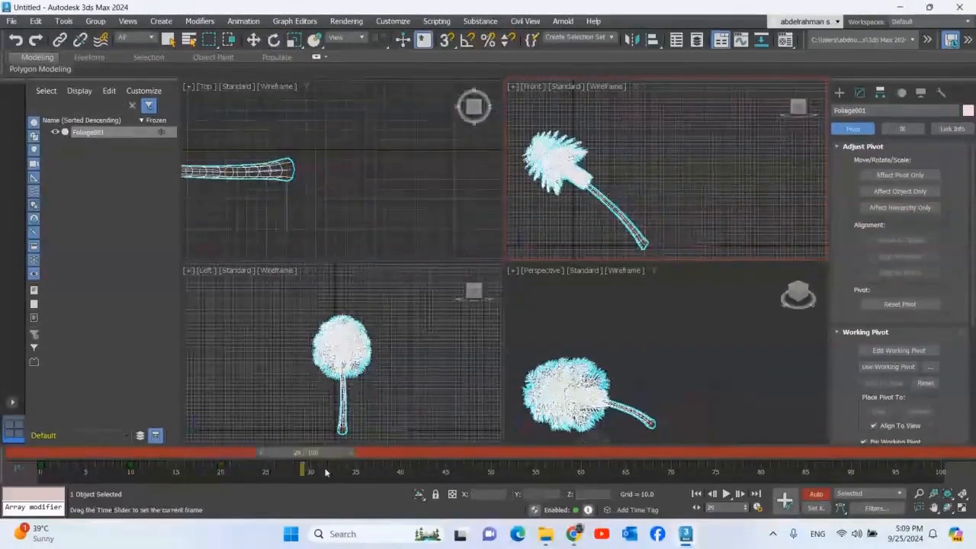
pyautogui.press('e')
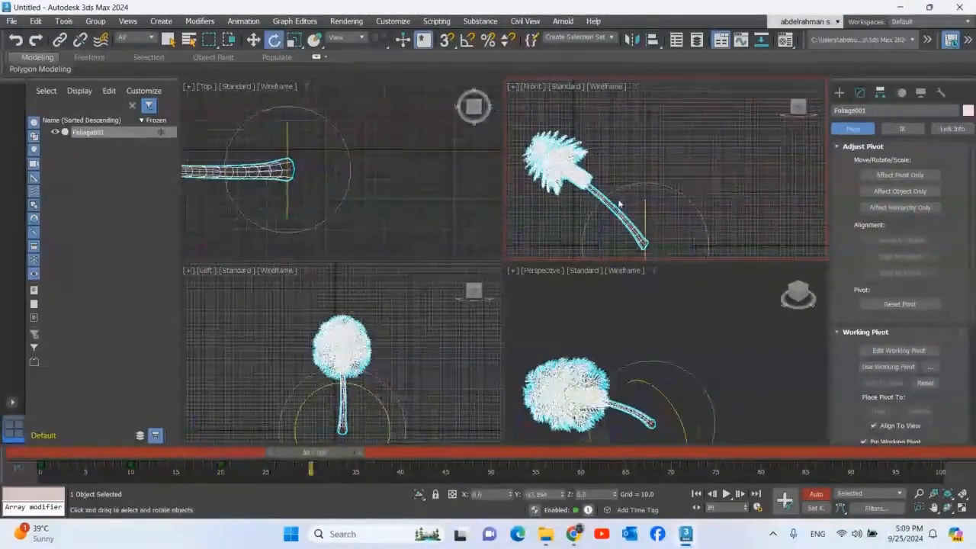
pyautogui.moveTo(620, 204); pyautogui.dragTo(802, 336)
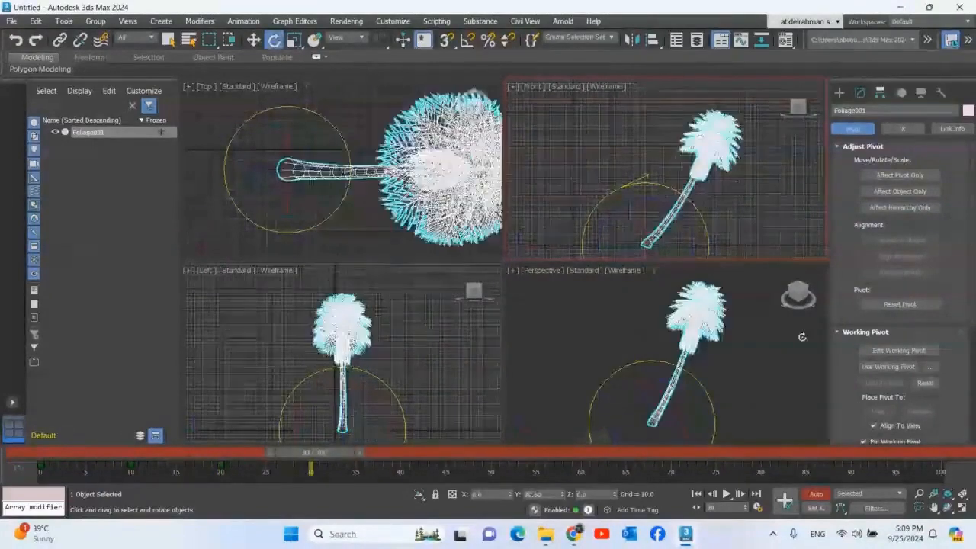
pyautogui.hotkey('ctrl', 'z')
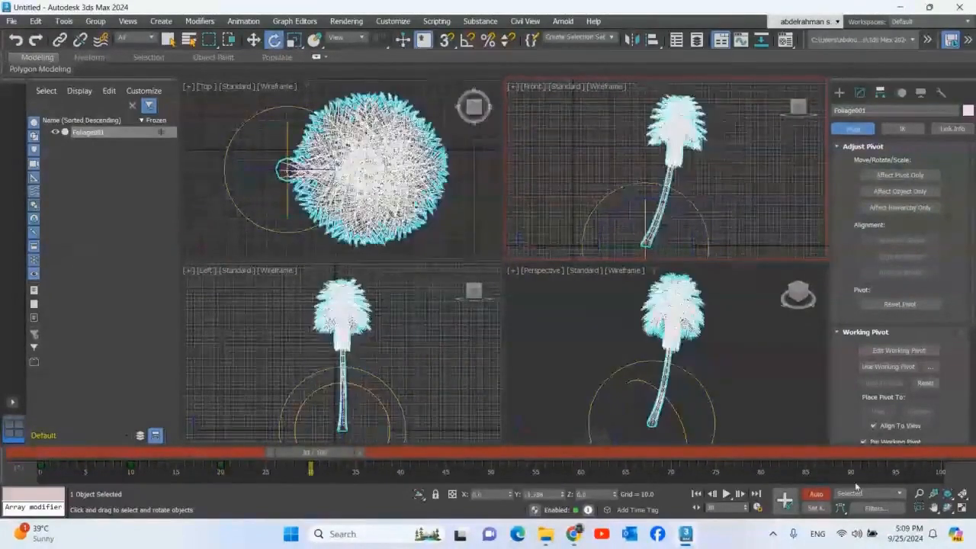
pyautogui.moveTo(694, 211); pyautogui.dragTo(739, 248)
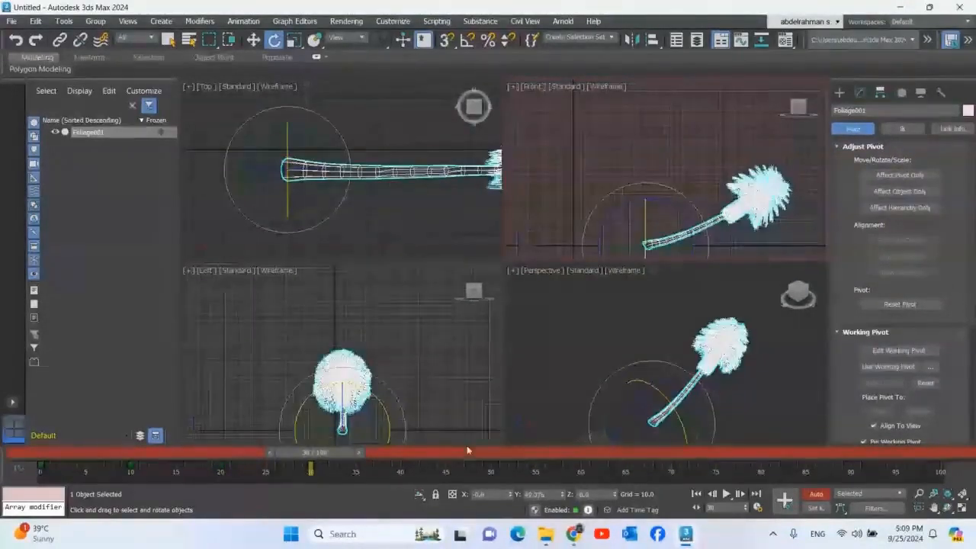
# - Key the palm leaning left at frame 40 and leaning right at frame 50
pyautogui.moveTo(347, 456); pyautogui.dragTo(434, 456)
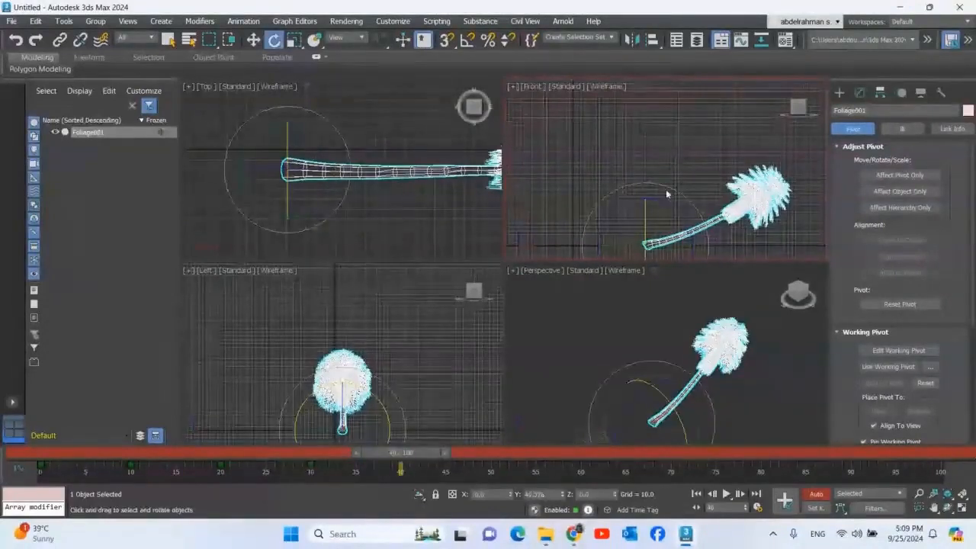
pyautogui.moveTo(666, 194)
pyautogui.mouseDown()
pyautogui.moveTo(552, 193)
pyautogui.moveTo(403, 460)
pyautogui.moveTo(491, 457)
pyautogui.mouseUp()
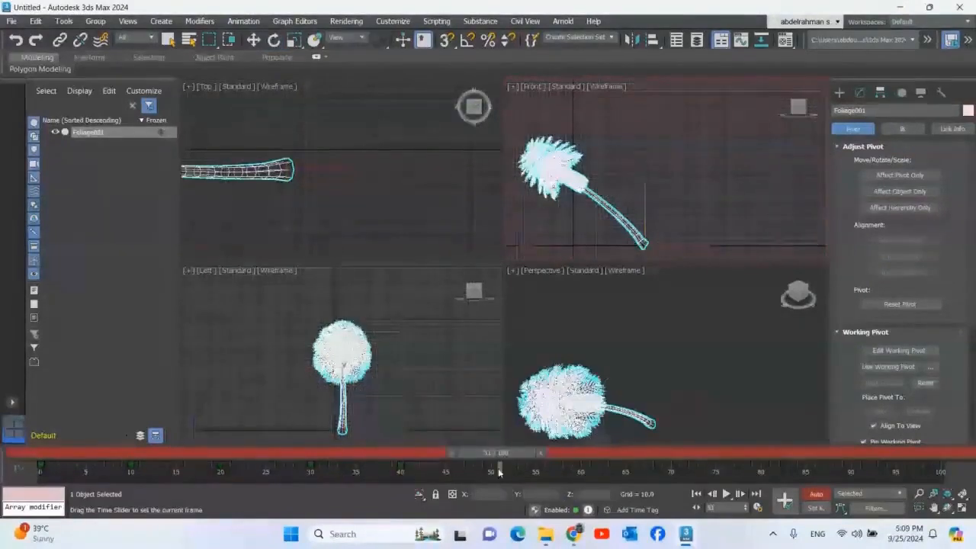
pyautogui.moveTo(626, 211); pyautogui.dragTo(679, 175)
# - Key the palm leaning to the left about its base at frame 60
pyautogui.moveTo(463, 455); pyautogui.dragTo(575, 473)
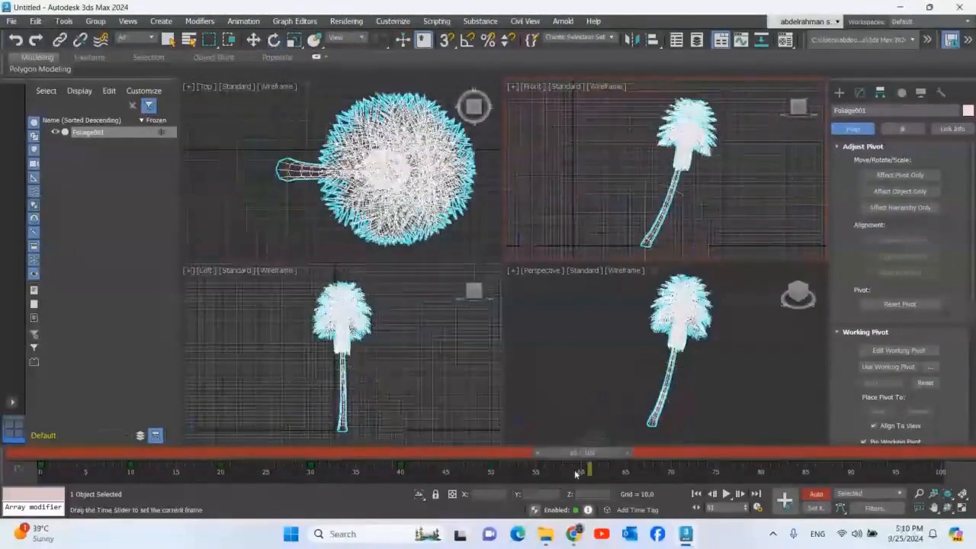
pyautogui.press('e')
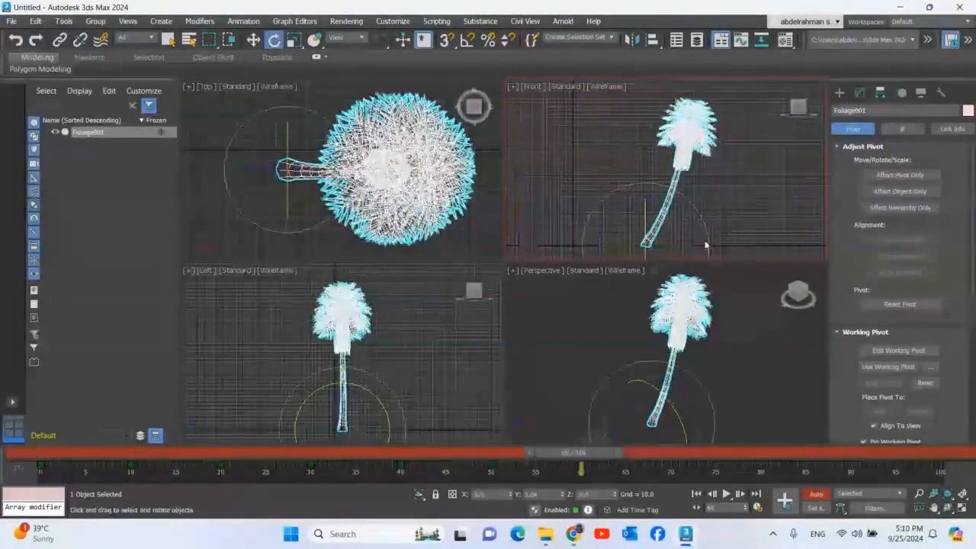
pyautogui.moveTo(706, 246); pyautogui.dragTo(675, 205)
pyautogui.hotkey('ctrl', 'z')
# - Key the palm tilted back to the right about its base at frame 70
pyautogui.moveTo(580, 469)
pyautogui.mouseDown()
pyautogui.moveTo(680, 469)
pyautogui.moveTo(665, 469)
pyautogui.mouseUp()
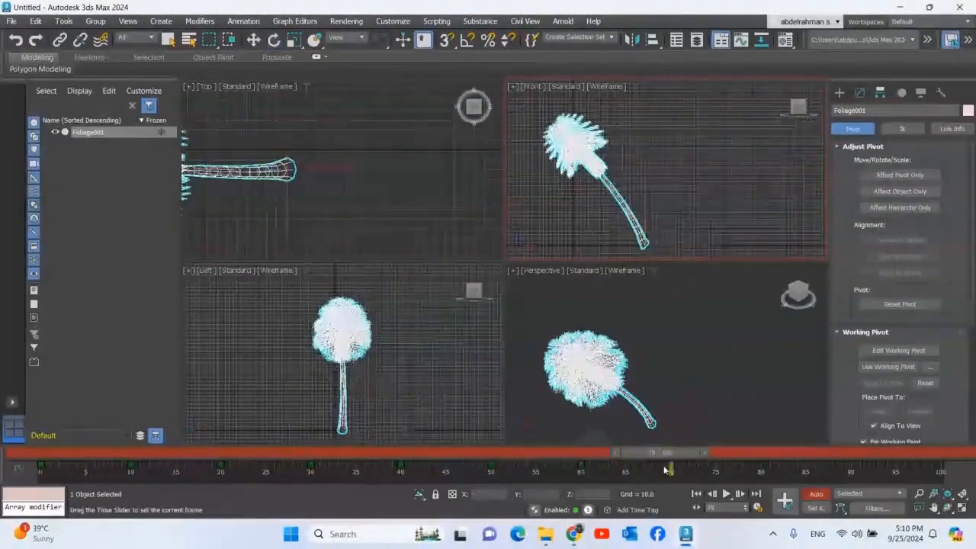
pyautogui.press('e')
pyautogui.moveTo(686, 195); pyautogui.dragTo(729, 225)
pyautogui.press('q')
# - Key the palm leaning moderately to the left about its base at frame 80
pyautogui.moveTo(637, 453); pyautogui.dragTo(726, 477)
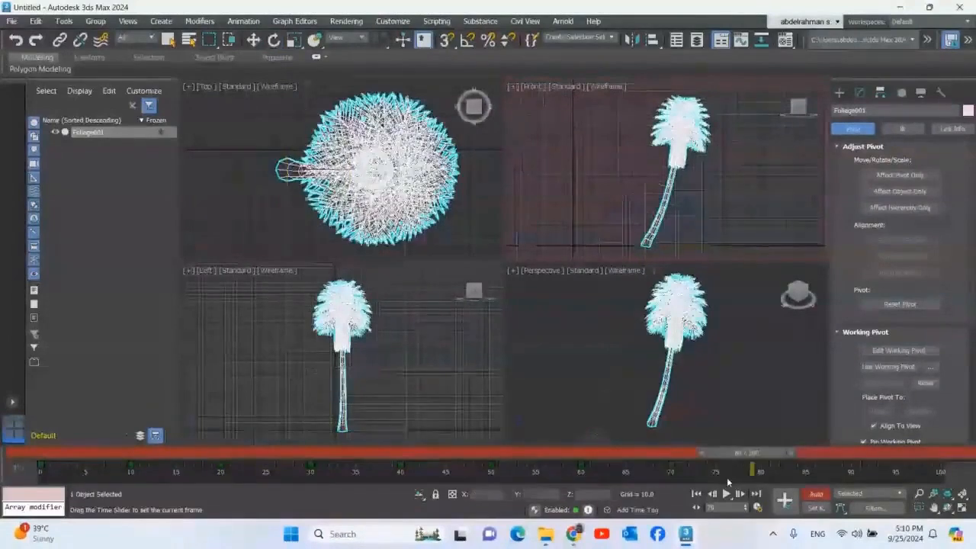
pyautogui.press('e')
pyautogui.moveTo(687, 199)
pyautogui.mouseDown()
pyautogui.moveTo(662, 186)
pyautogui.moveTo(650, 195)
pyautogui.mouseUp()
pyautogui.press('q')
# - Rotate the palm back to a nearly upright pose at frame 90, undoing unwanted rotation changes
pyautogui.click(779, 464)
pyautogui.moveTo(779, 463); pyautogui.dragTo(850, 467)
pyautogui.press('e')
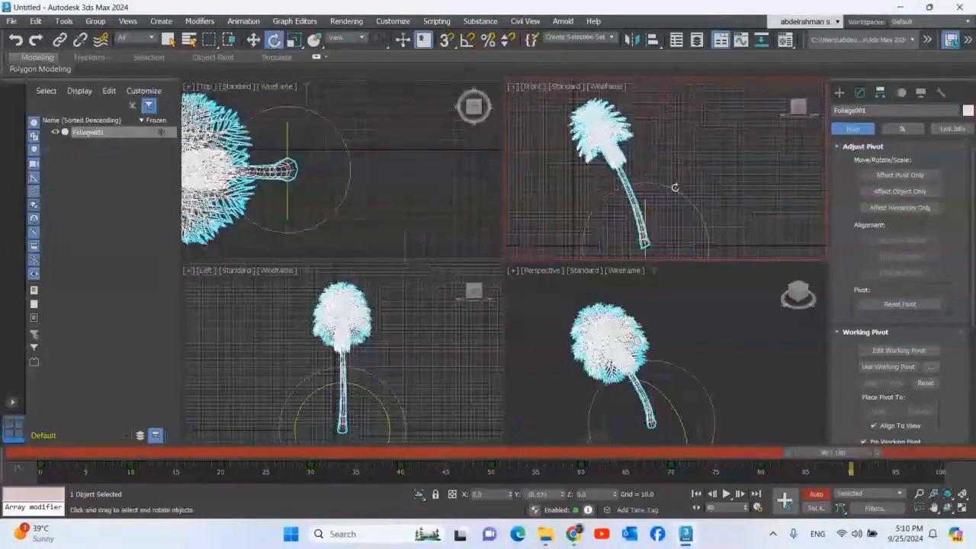
pyautogui.keyDown('shift'); pyautogui.moveTo(689, 197); pyautogui.dragTo(662, 188); pyautogui.keyUp('shift')
pyautogui.press('Return')
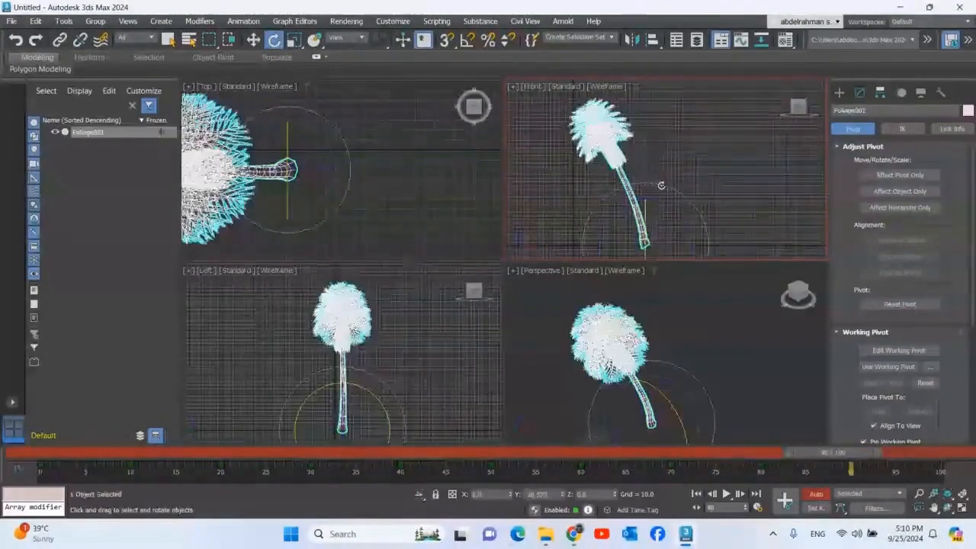
pyautogui.hotkey('ctrl', 'z')
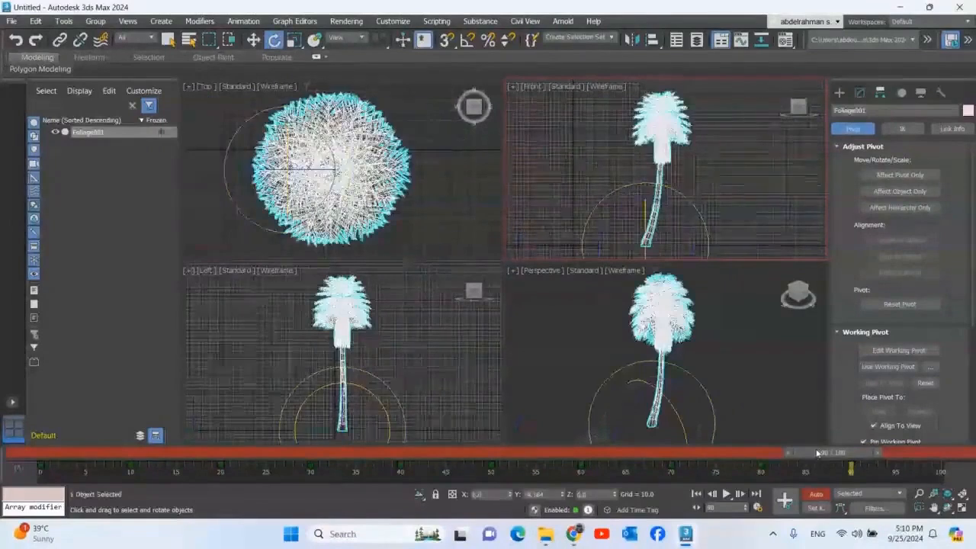
# - Key a left lean at frame 95 and a nearly upright pose at frame 100, and turn off Auto Key
pyautogui.moveTo(832, 454); pyautogui.dragTo(877, 466)
pyautogui.press('e')
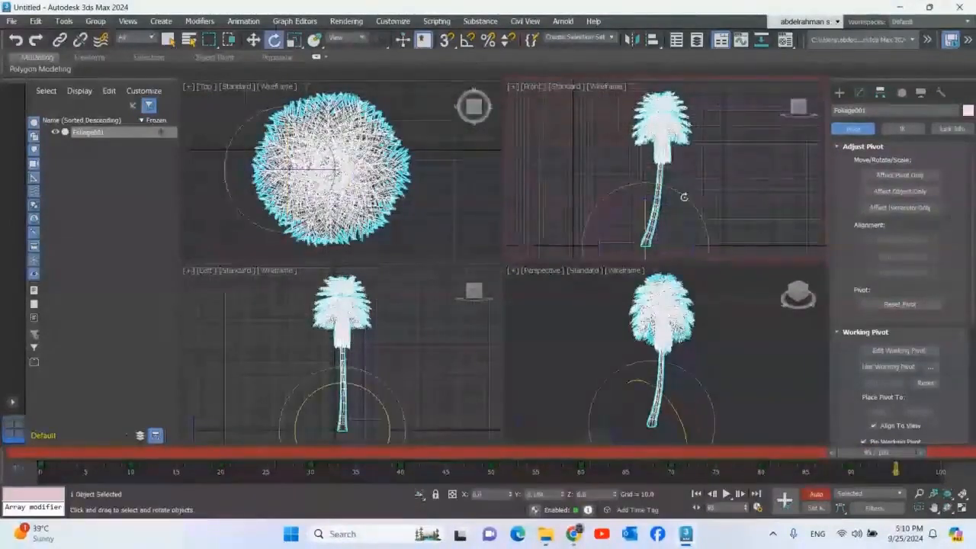
pyautogui.moveTo(684, 197); pyautogui.dragTo(677, 189)
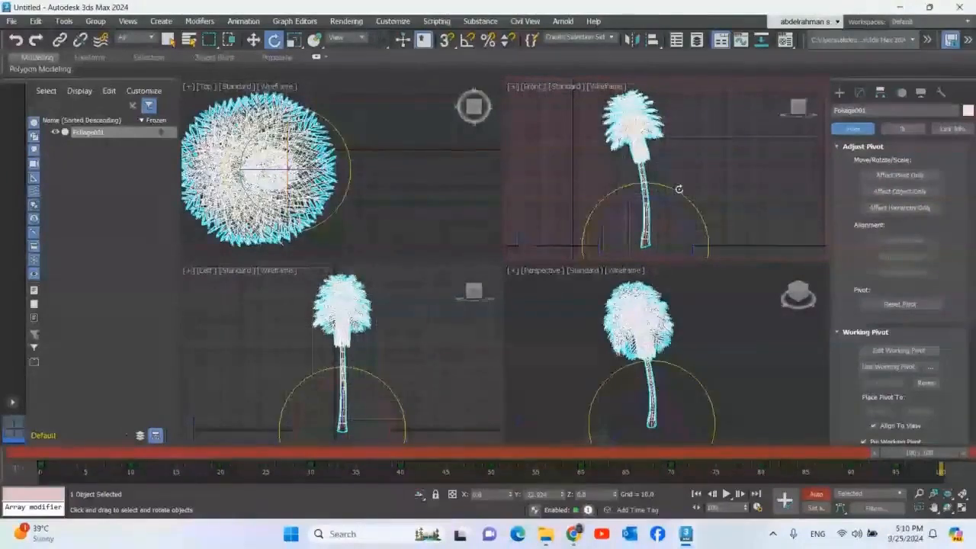
pyautogui.moveTo(679, 189); pyautogui.dragTo(687, 220)
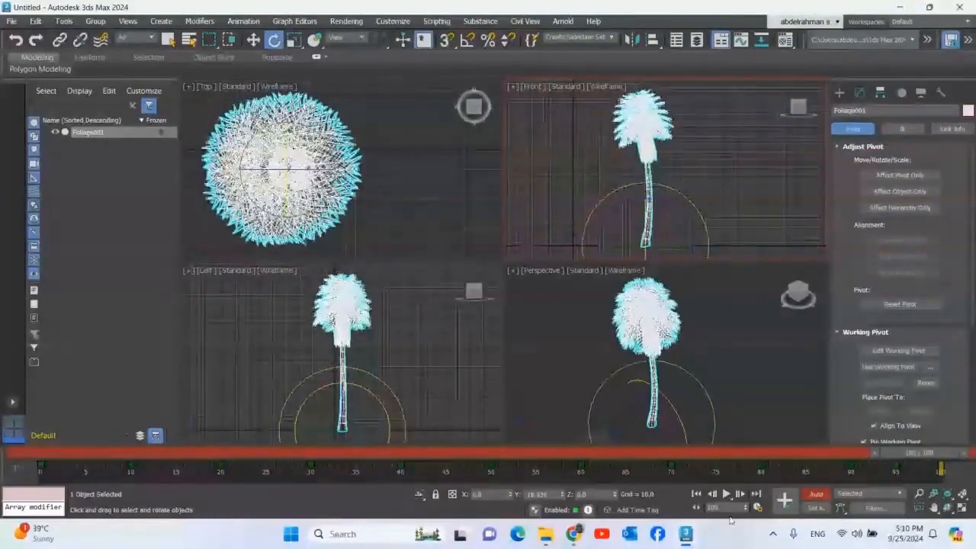
pyautogui.click(816, 494)
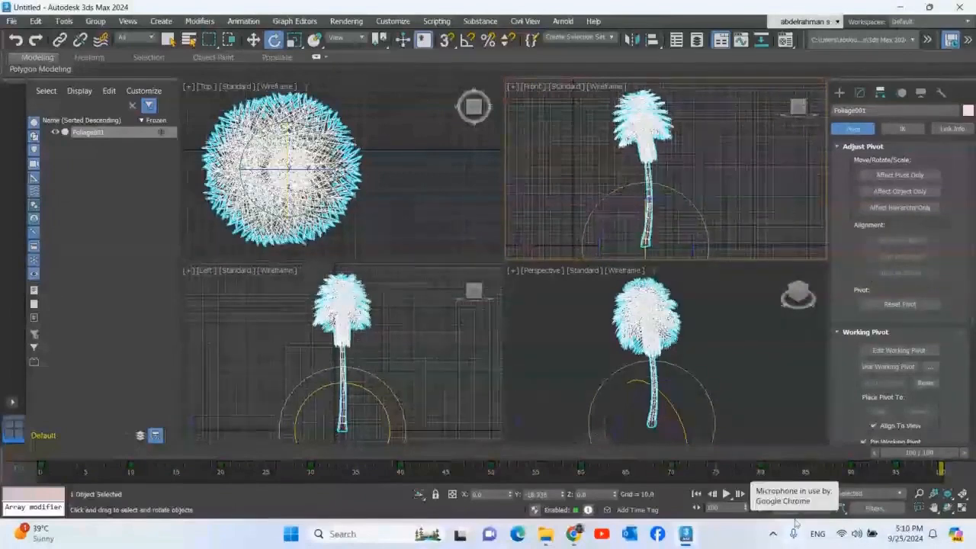
# - Play the palm's sway animation and switch the Perspective viewport to Default Shading
pyautogui.click(727, 495)
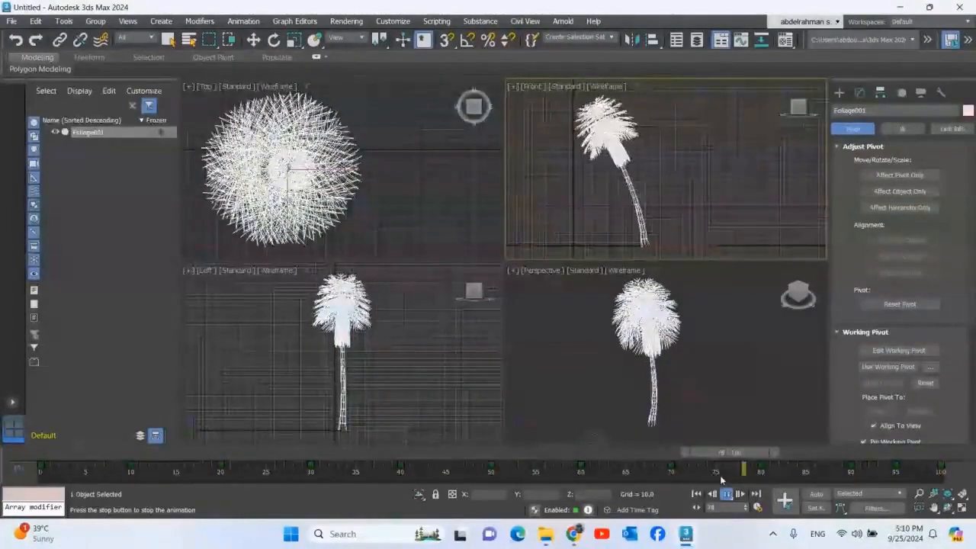
pyautogui.click(715, 328)
pyautogui.click(619, 271)
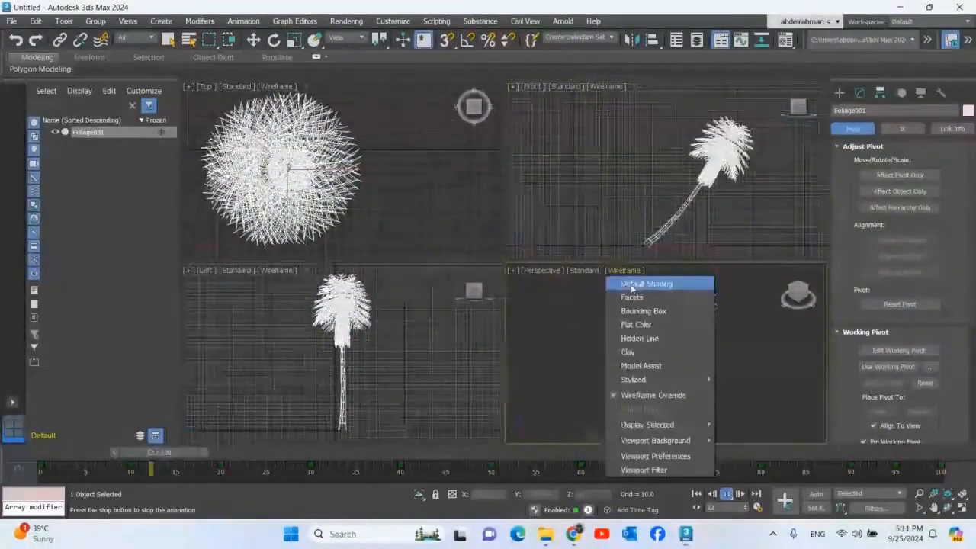
pyautogui.click(633, 284)
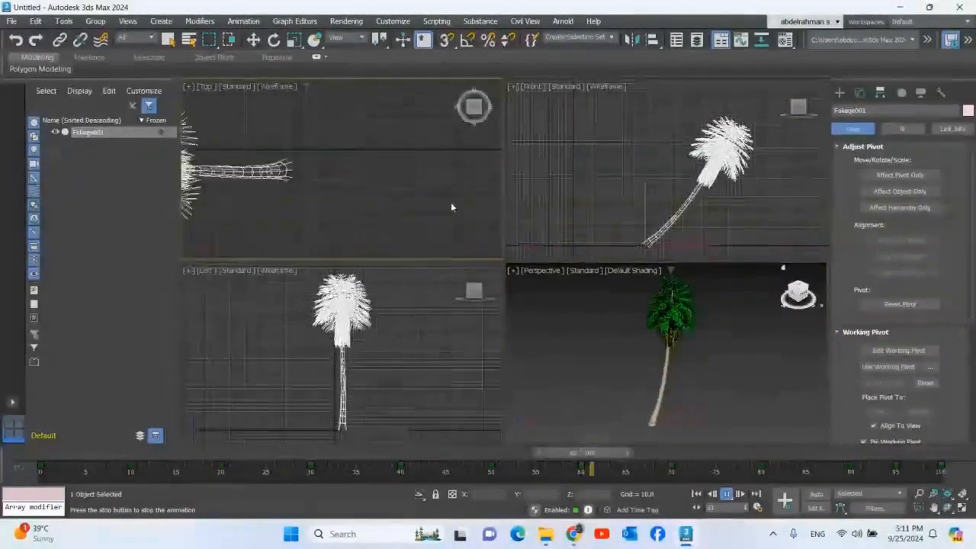
# - Switch the Top and Left viewports to Default Shading while the animation plays
pyautogui.click(286, 86)
pyautogui.click(278, 101)
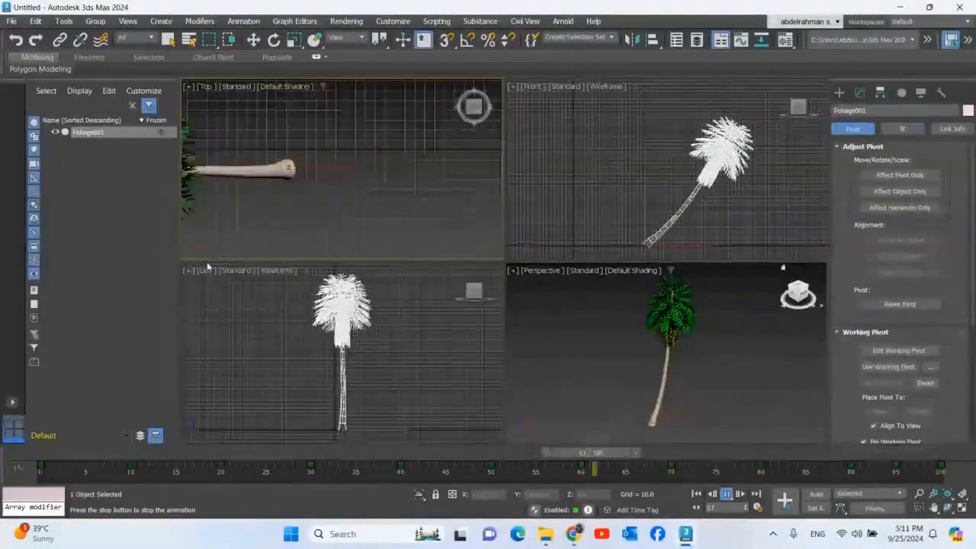
pyautogui.click(269, 271)
pyautogui.click(311, 282)
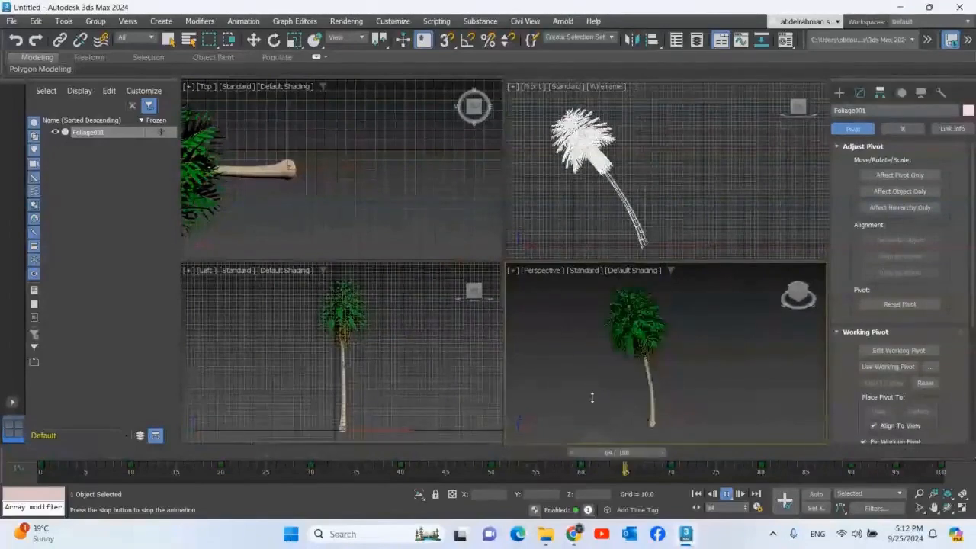
# - Stop playback and configure the Perspective render setup to output the Active Time Segment with Force 2-Sided enabled
pyautogui.press('e')
pyautogui.press('F10')
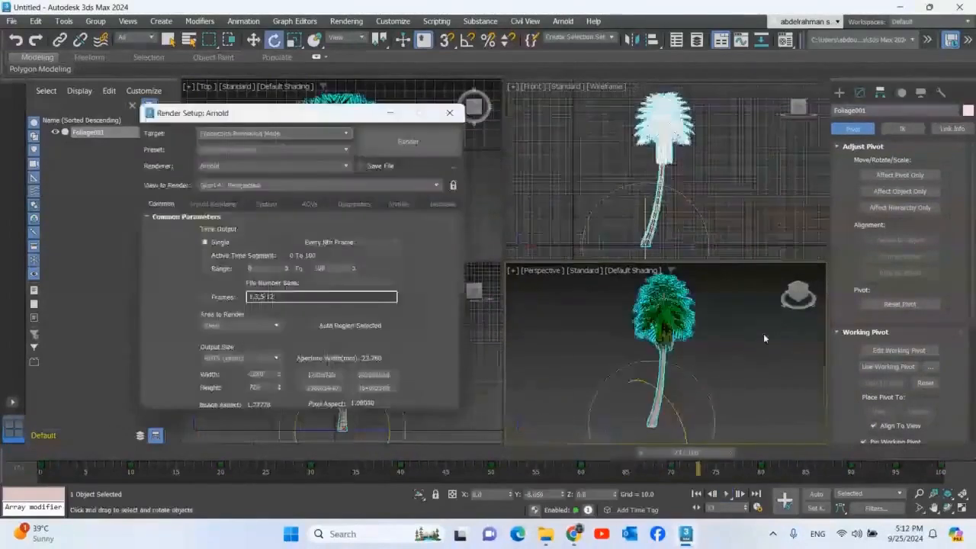
pyautogui.moveTo(340, 113); pyautogui.dragTo(339, 25)
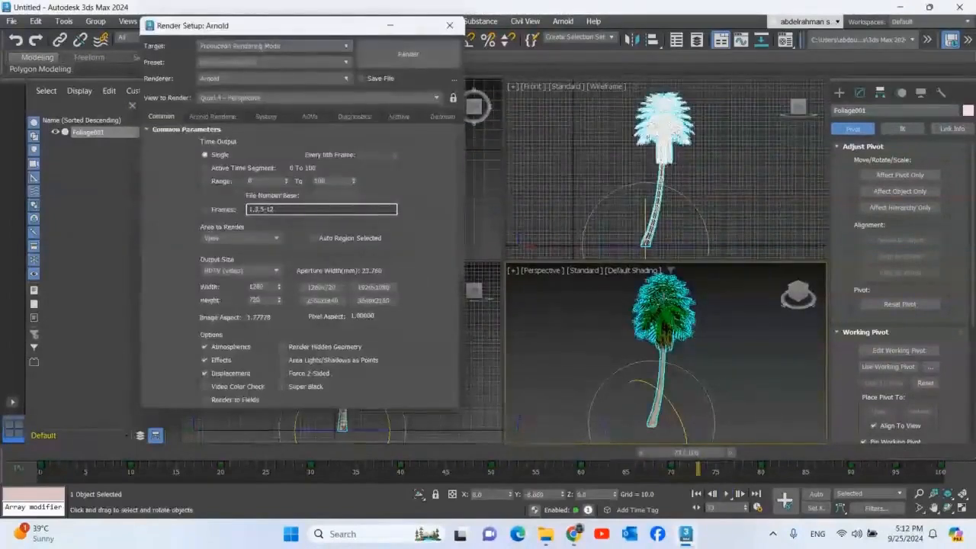
pyautogui.click(218, 171)
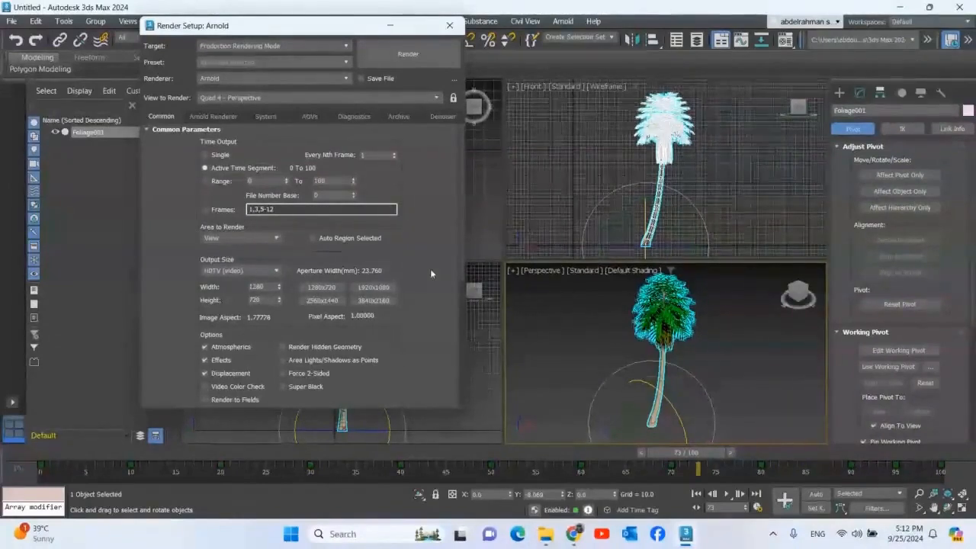
pyautogui.scroll(-3, 435, 218)
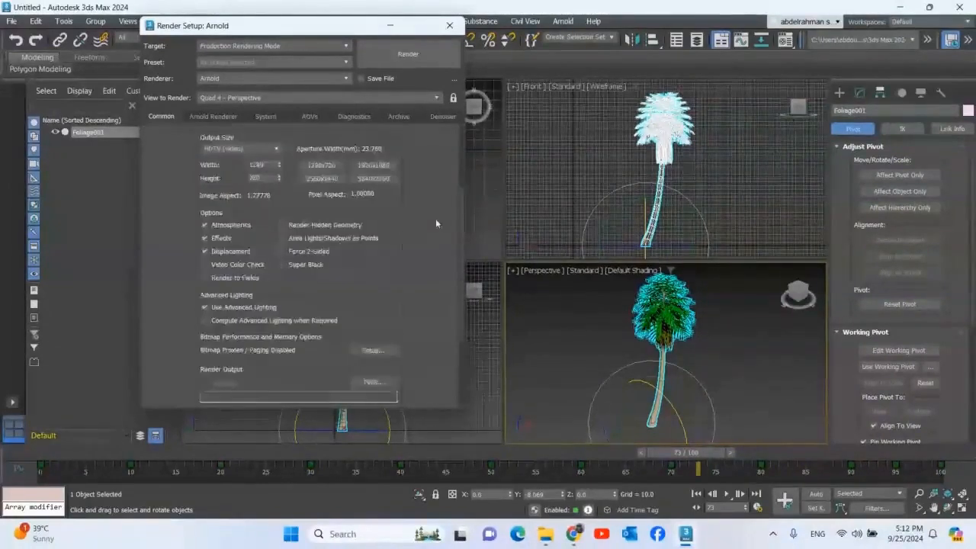
pyautogui.click(310, 258)
# - Set the render output to an AVI file named tree1 in the renderoutput folder, accepting DV Video Encoder compression
pyautogui.scroll(-2, 419, 296)
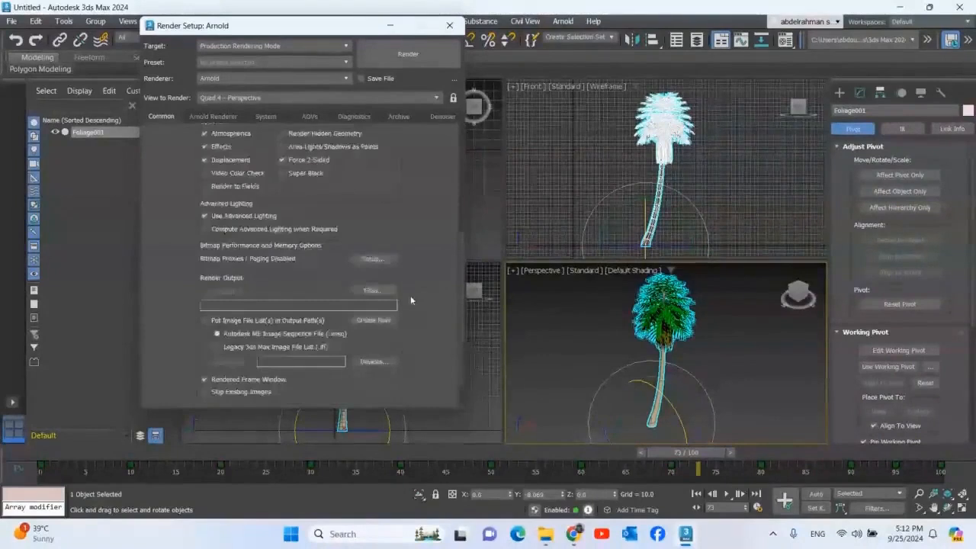
pyautogui.scroll(1, 279, 191)
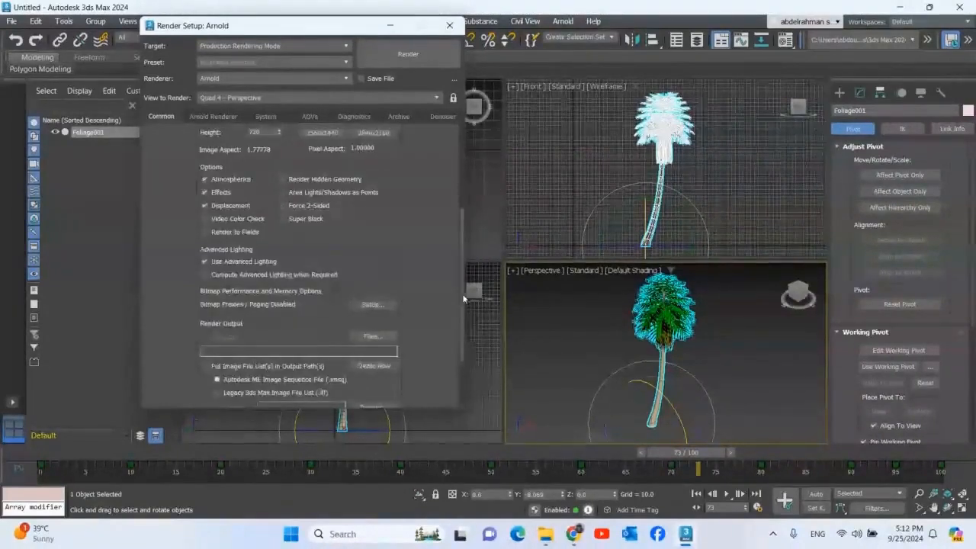
pyautogui.scroll(-1, 428, 288)
pyautogui.scroll(-1, 428, 288)
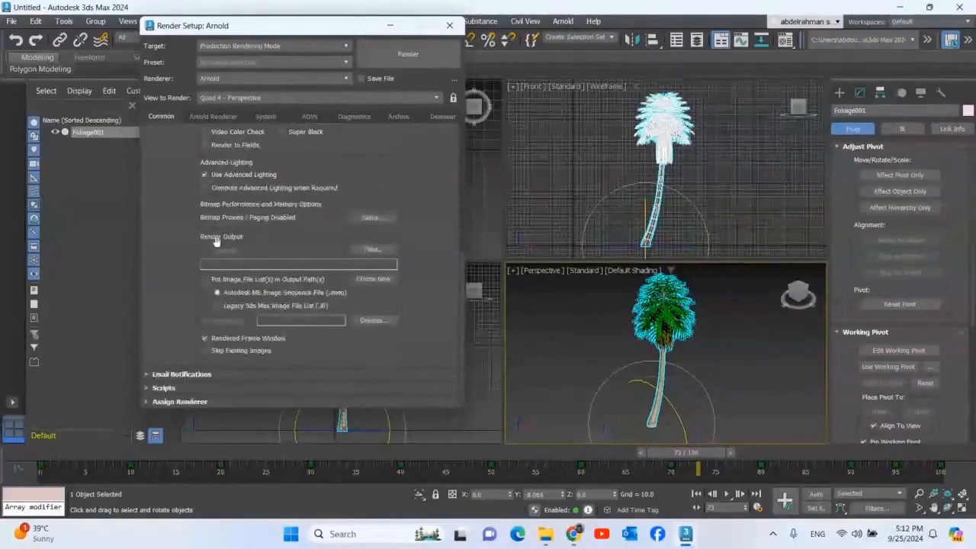
pyautogui.click(371, 250)
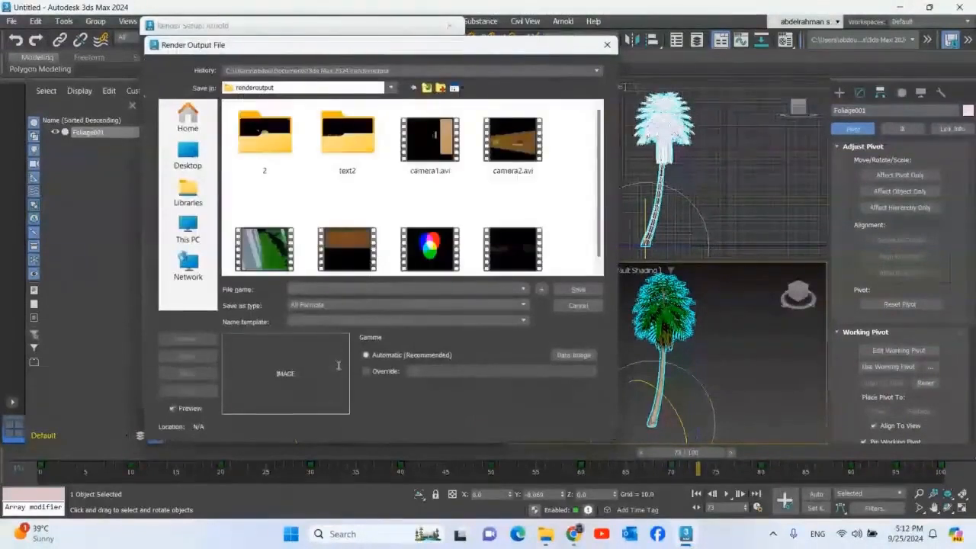
pyautogui.write('ff')
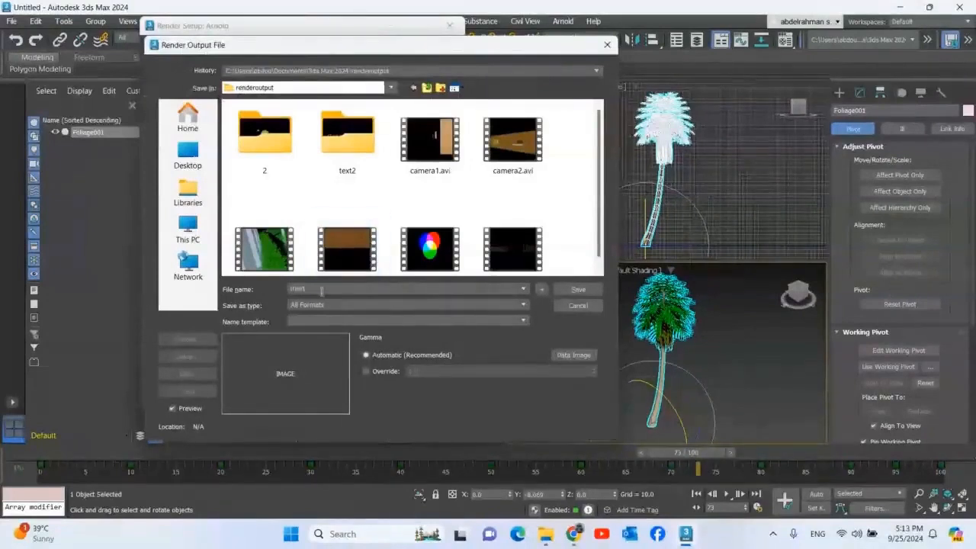
pyautogui.click(578, 291)
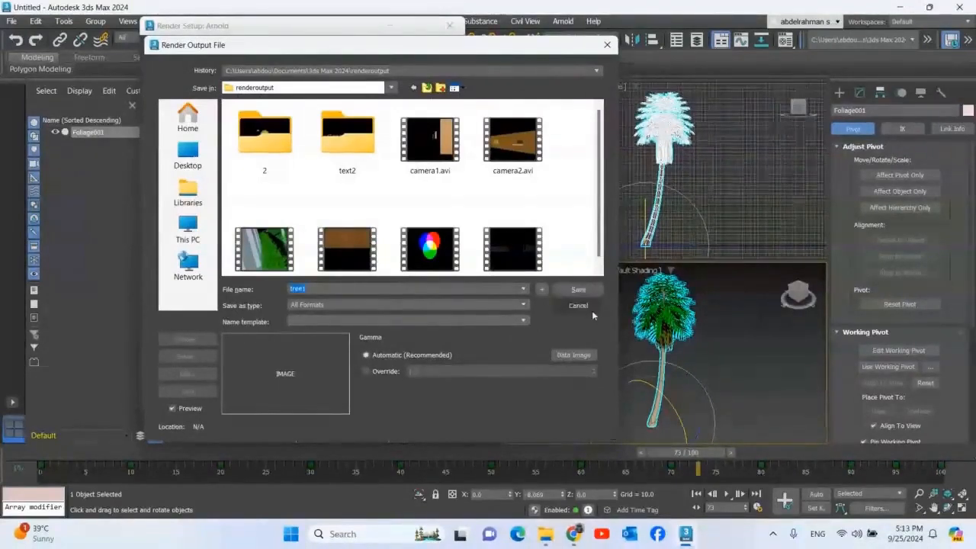
pyautogui.click(481, 305)
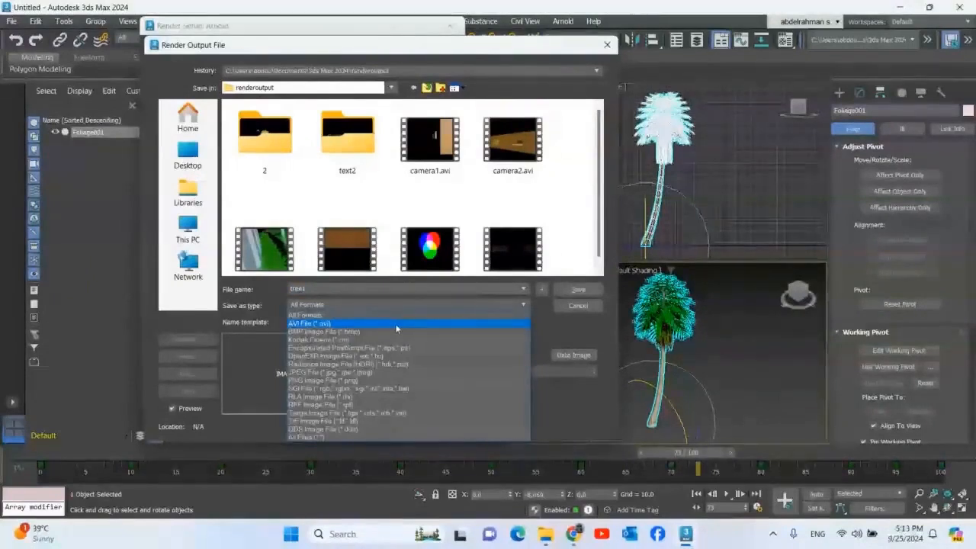
pyautogui.click(396, 325)
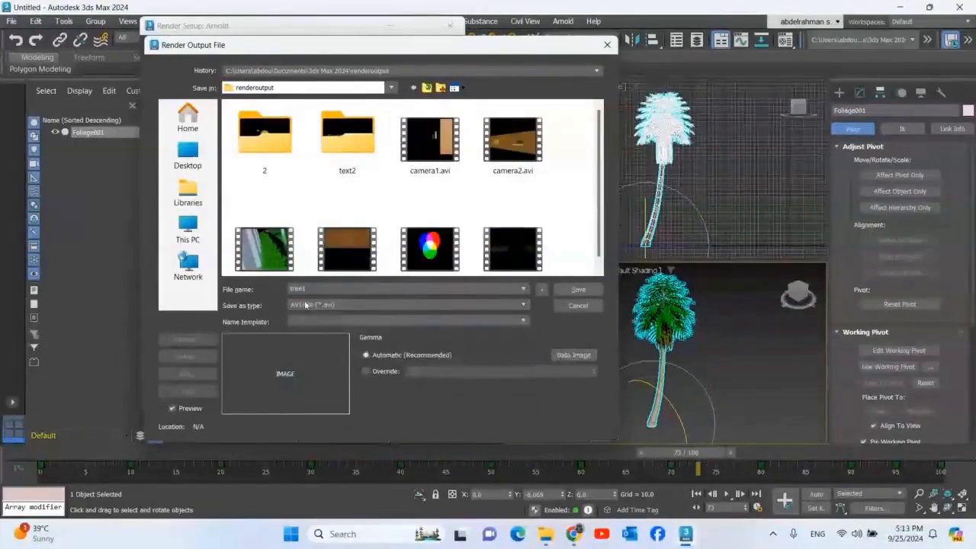
pyautogui.click(578, 290)
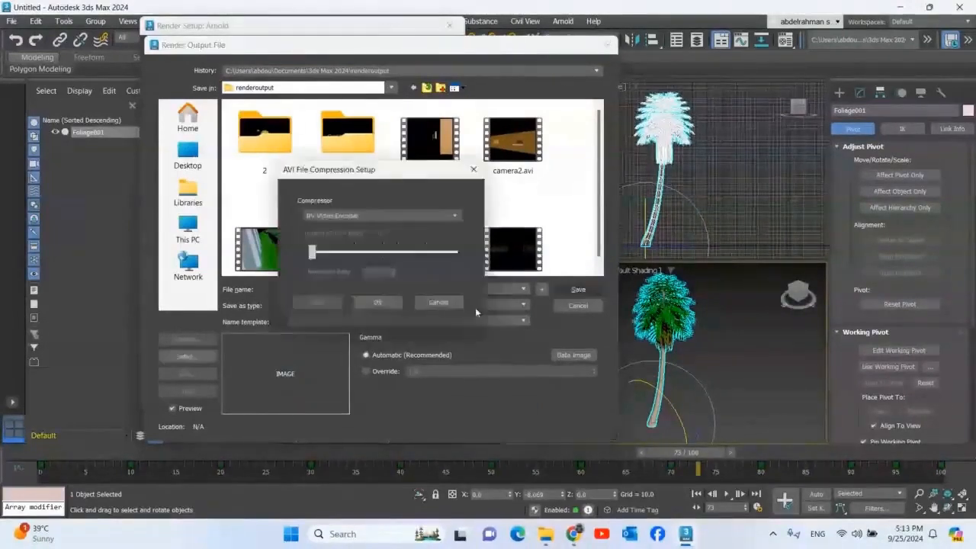
pyautogui.click(385, 303)
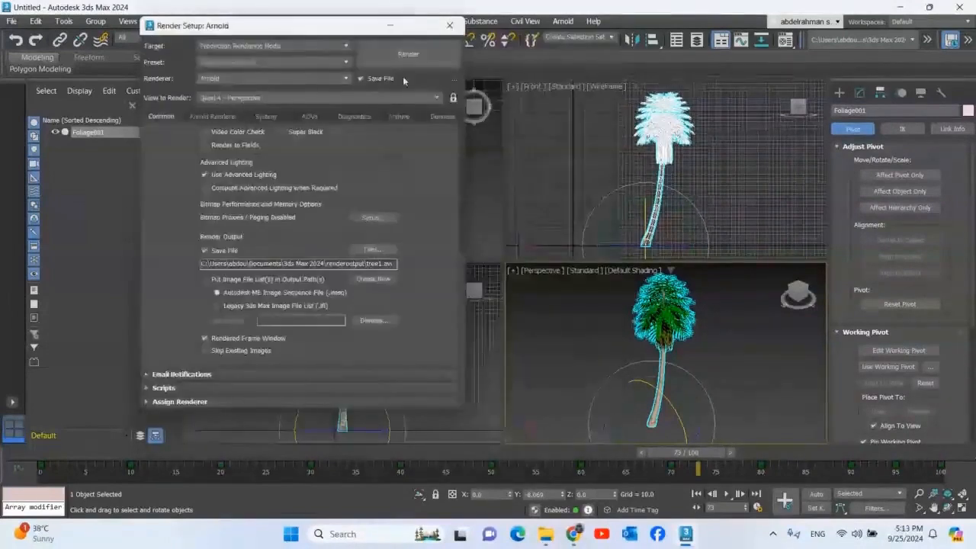
# - Render the palm animation to the AVI file and move the Arnold RenderView window clear of the progress details
pyautogui.click(408, 54)
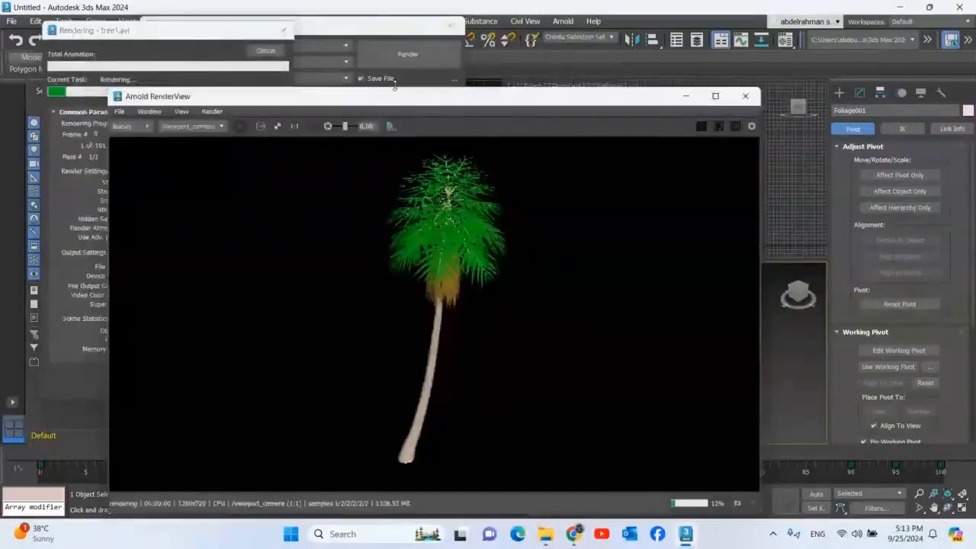
pyautogui.moveTo(404, 97); pyautogui.dragTo(524, 40)
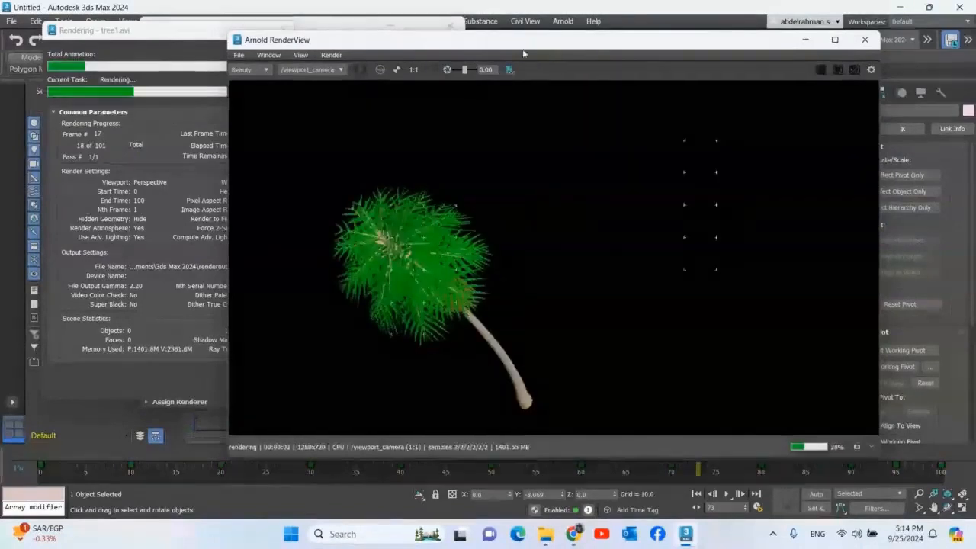
pyautogui.moveTo(528, 47); pyautogui.dragTo(454, 50)
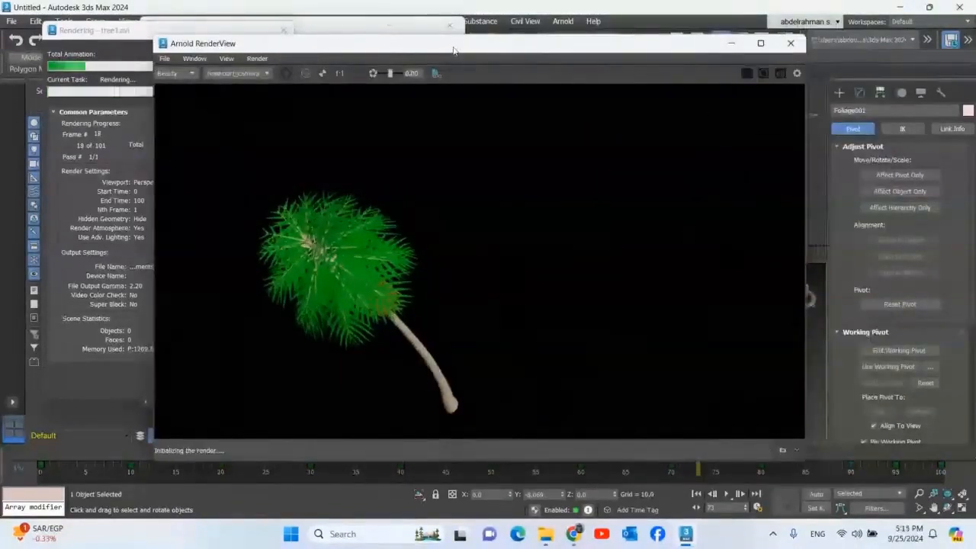